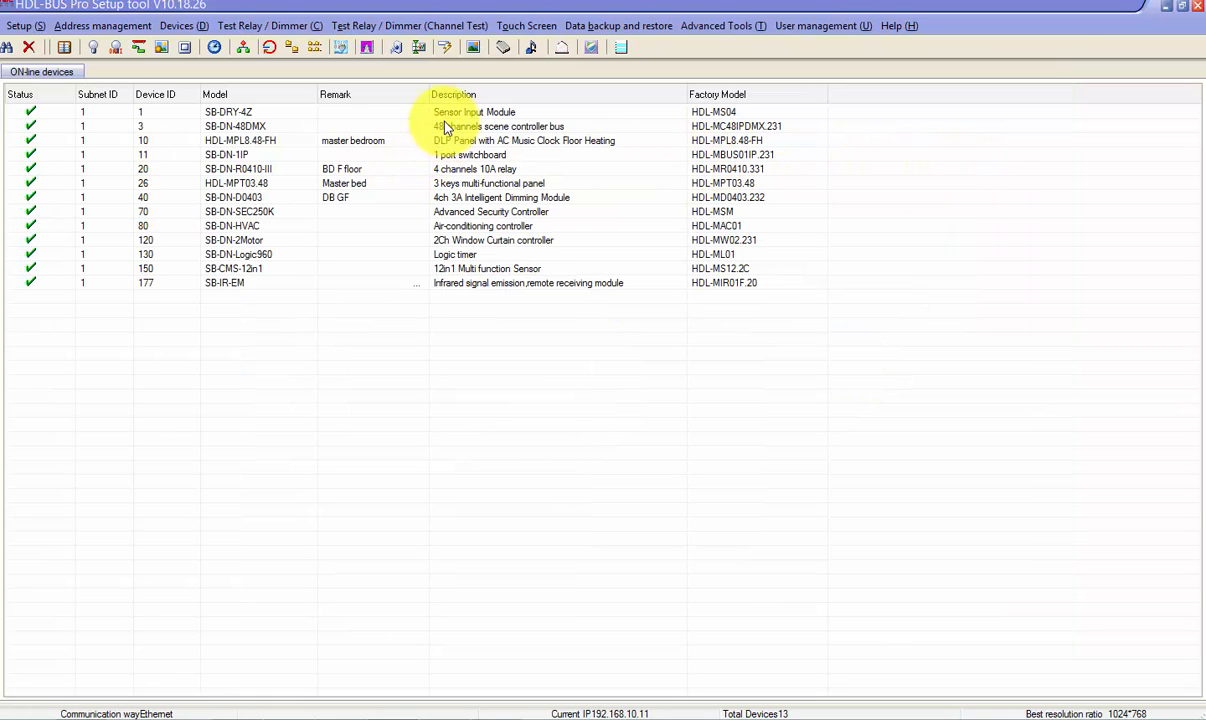
Open the SB-DN-HVAC air-conditioning controller and save its remark as "FCU master bed".
click(415, 226)
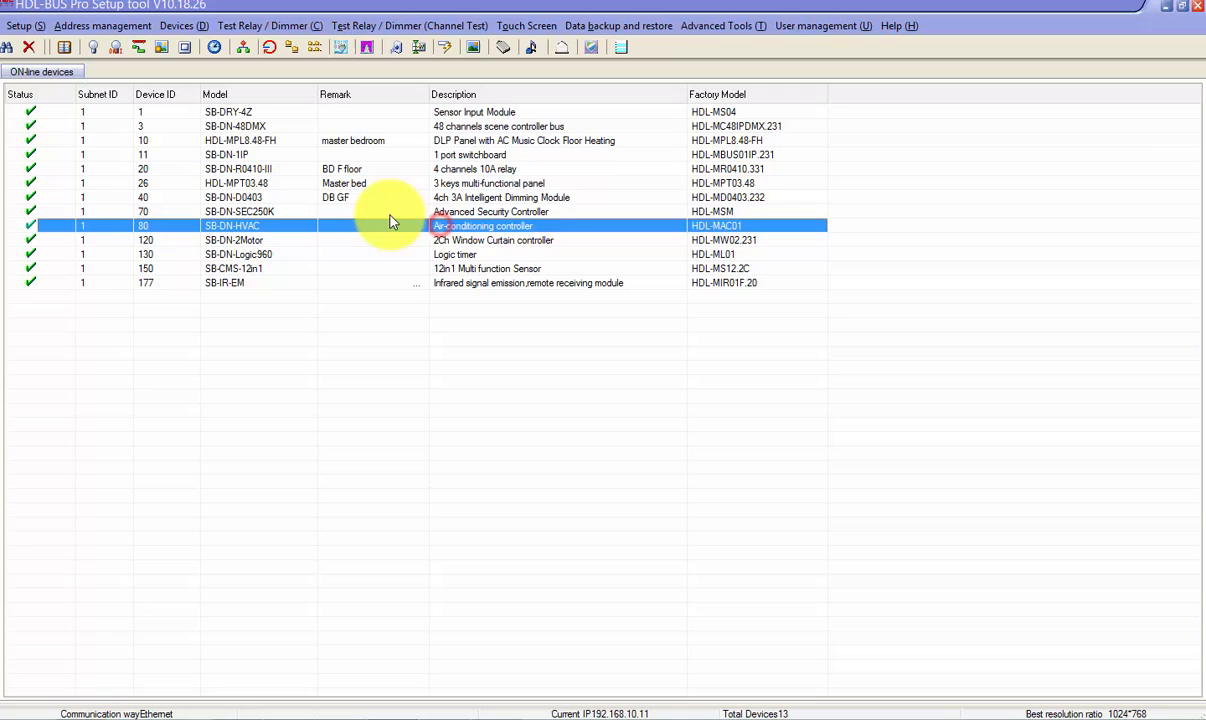
double_click(256, 228)
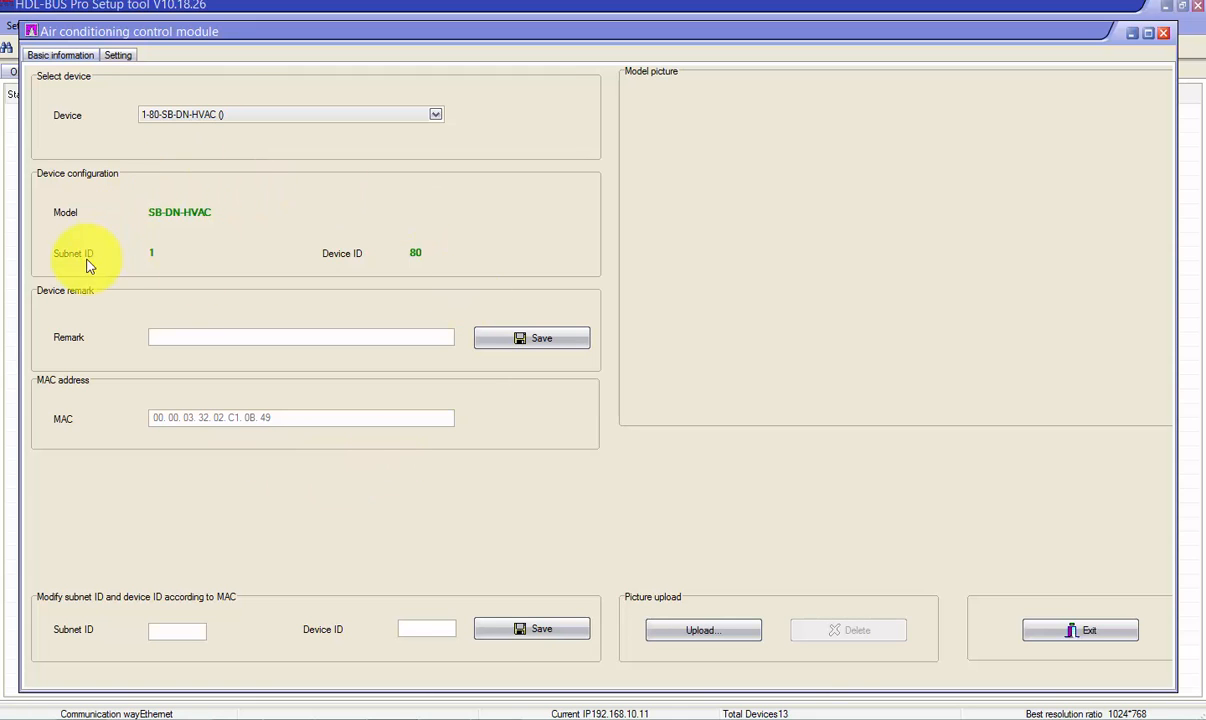
click(240, 339)
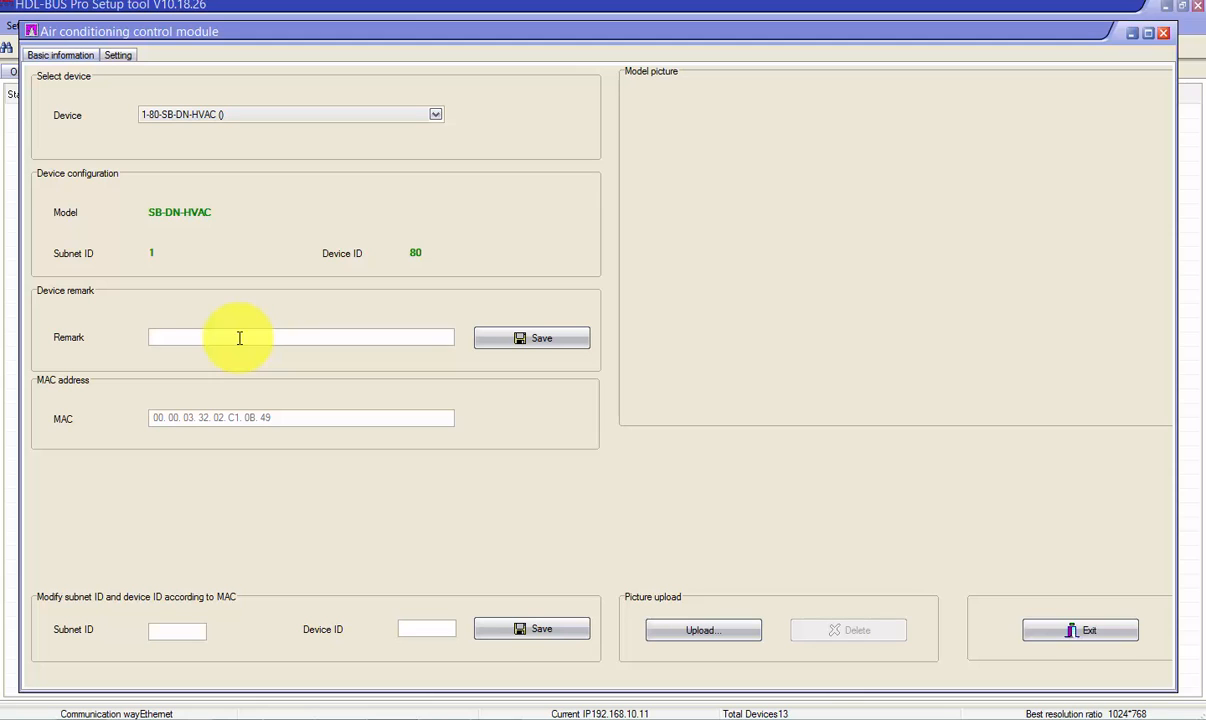
text(FUCn)
key(BackSpace)
key(BackSpace)
key(BackSpace)
text(CU master bed)
click(502, 340)
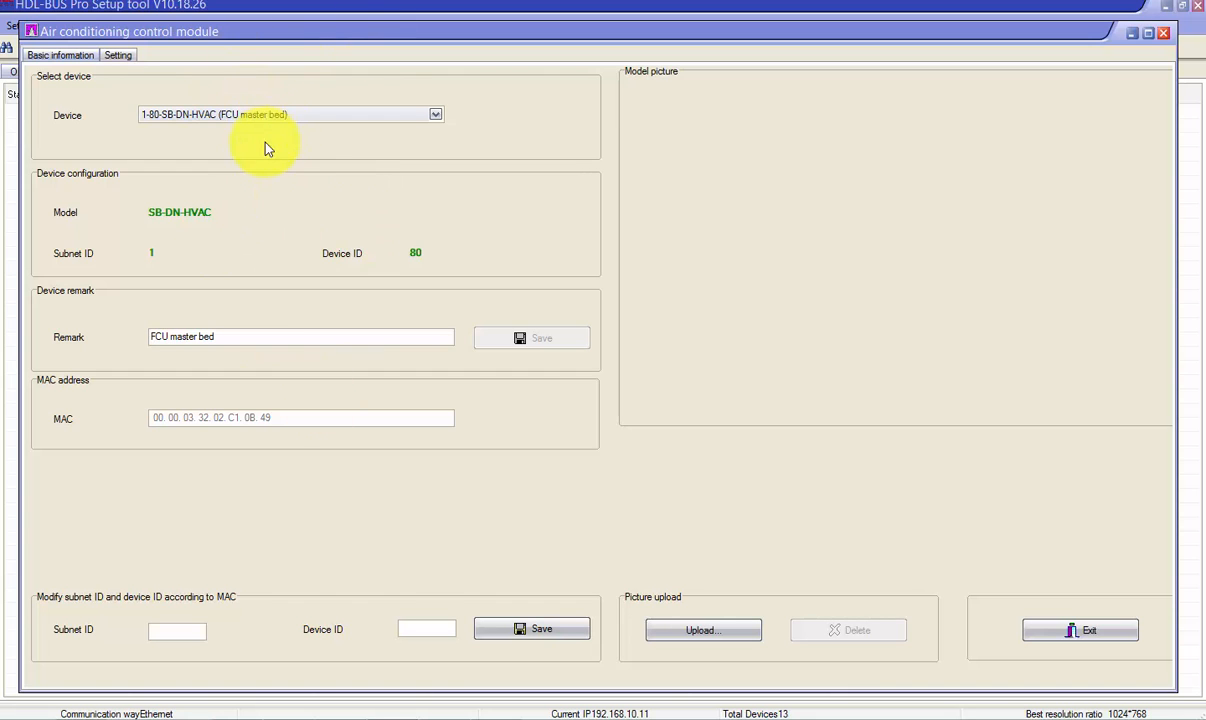
Load the operating settings of the 1-80-SB-DN-HVAC (FCU master bed) device.
click(425, 628)
click(189, 629)
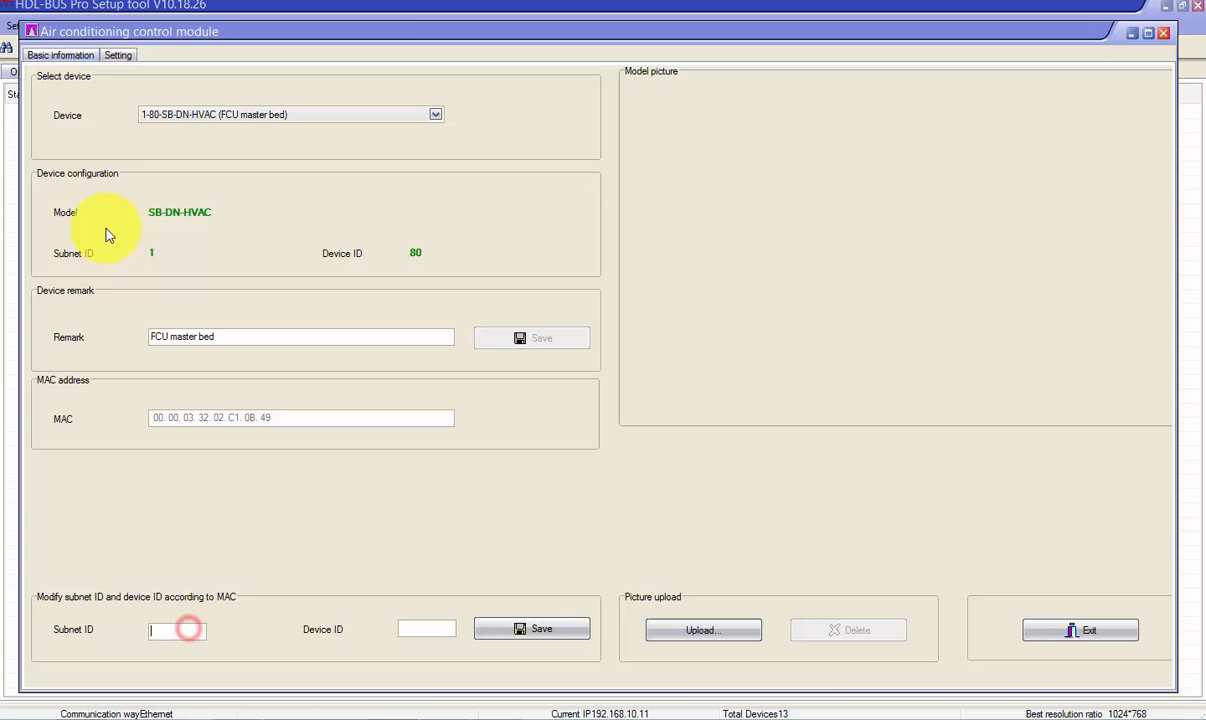
click(115, 56)
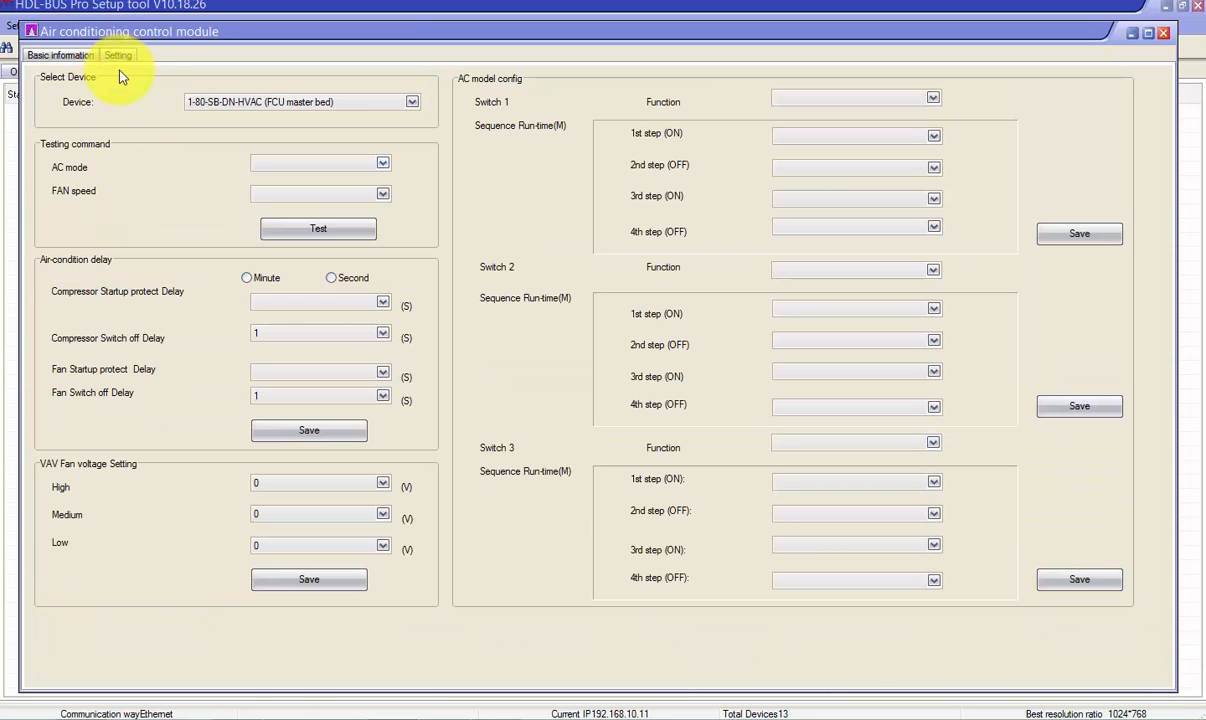
click(301, 101)
click(290, 115)
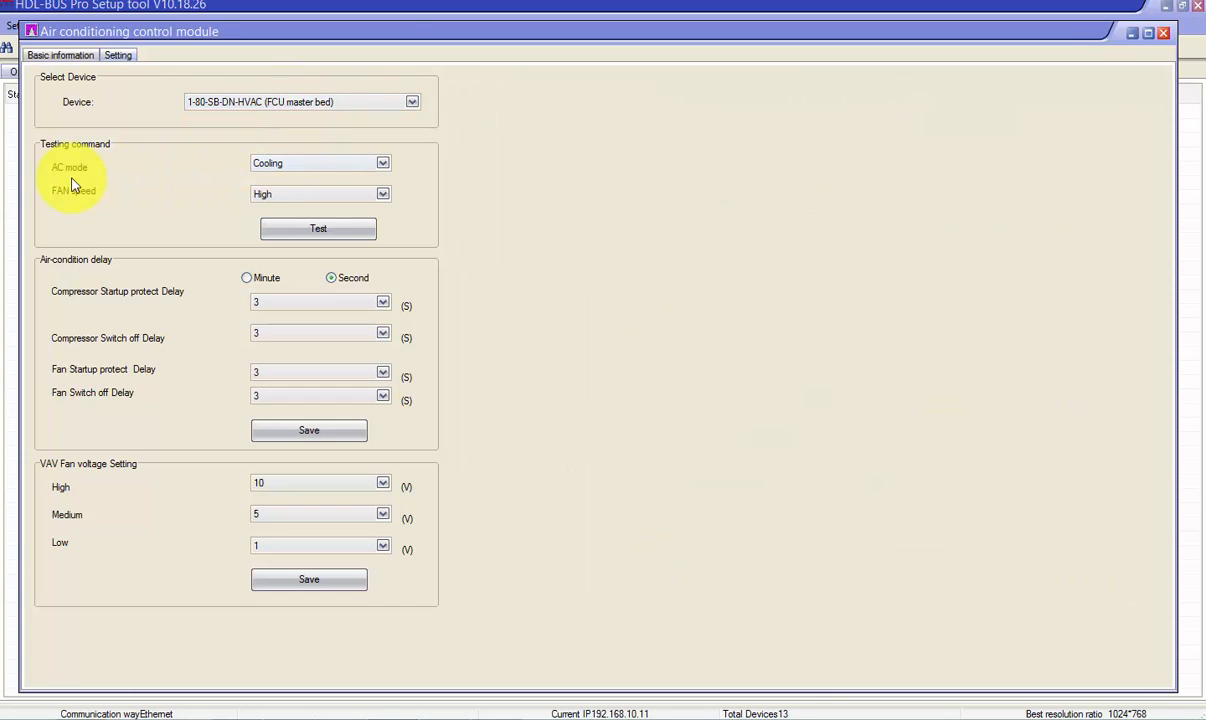
Run the testing command with AC mode Cooling and fan speed High.
click(280, 163)
click(171, 178)
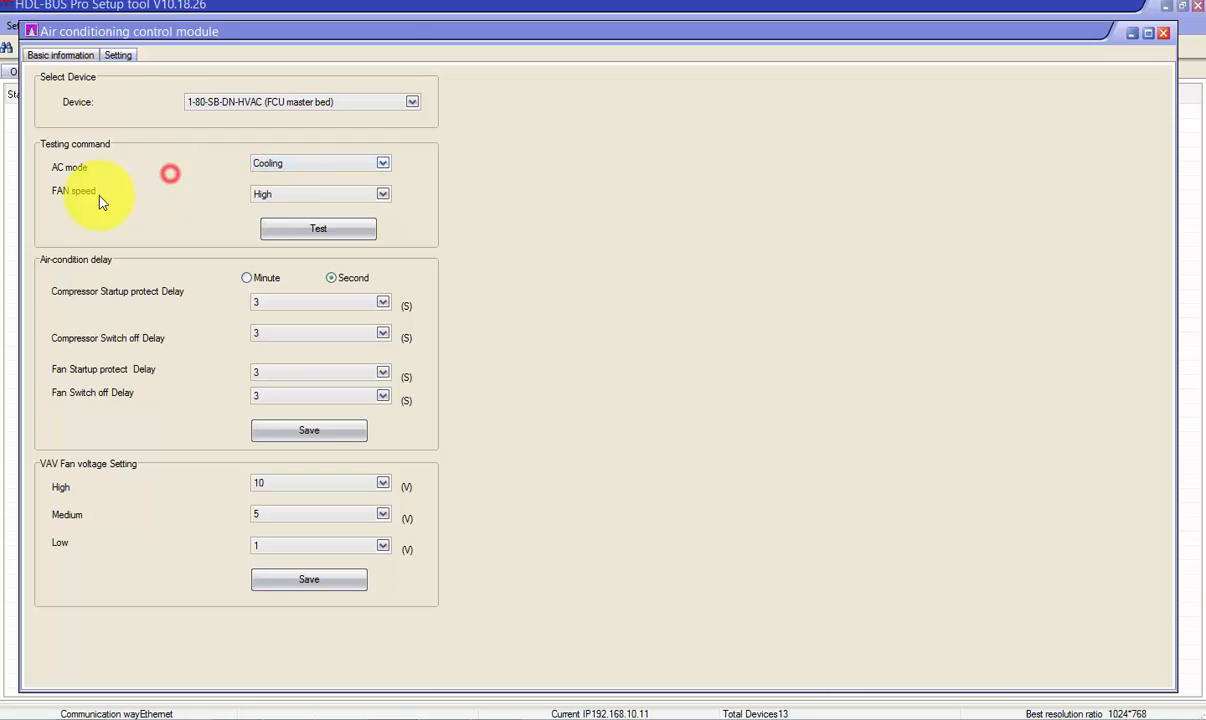
click(290, 192)
click(196, 158)
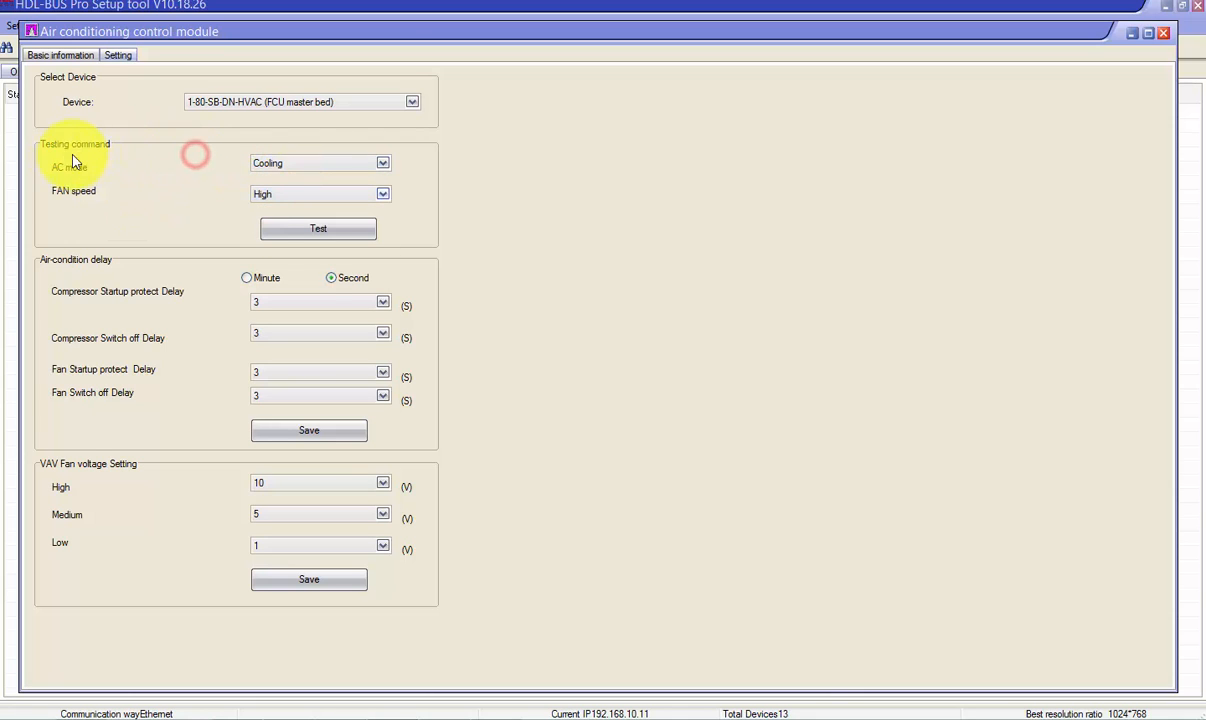
click(328, 222)
click(317, 225)
click(298, 225)
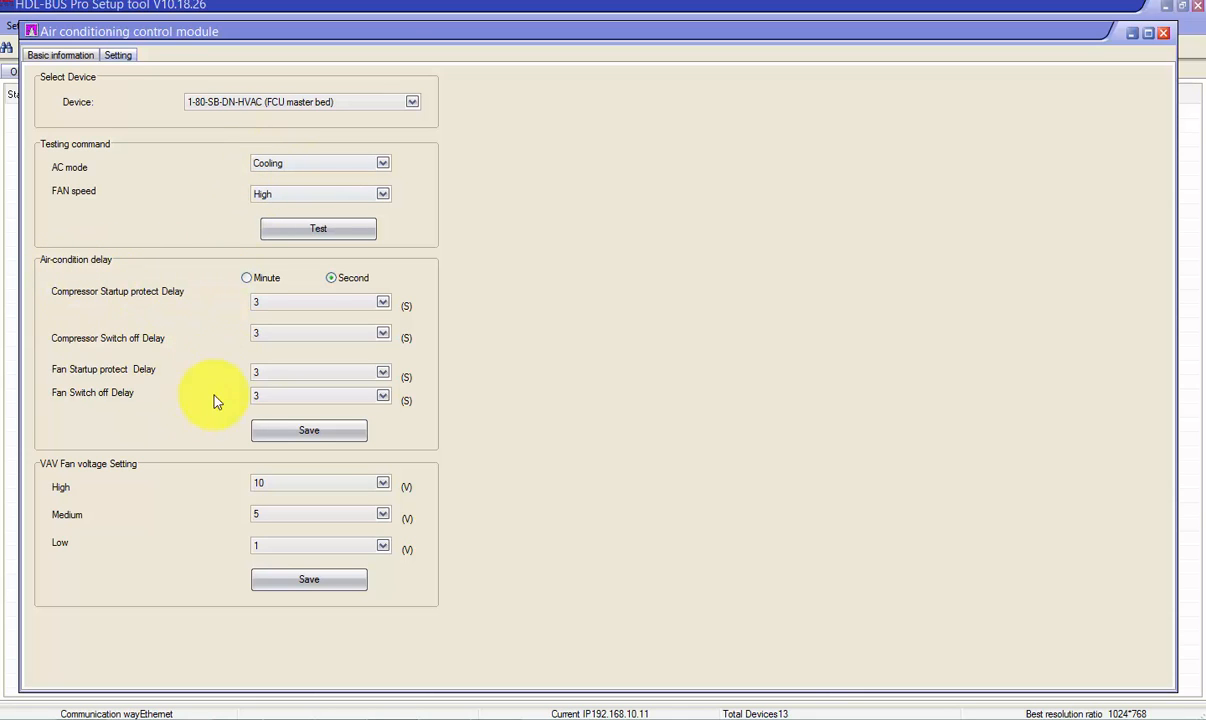
Set both the compressor startup protect delay and the compressor switch off delay to 5 seconds.
click(255, 309)
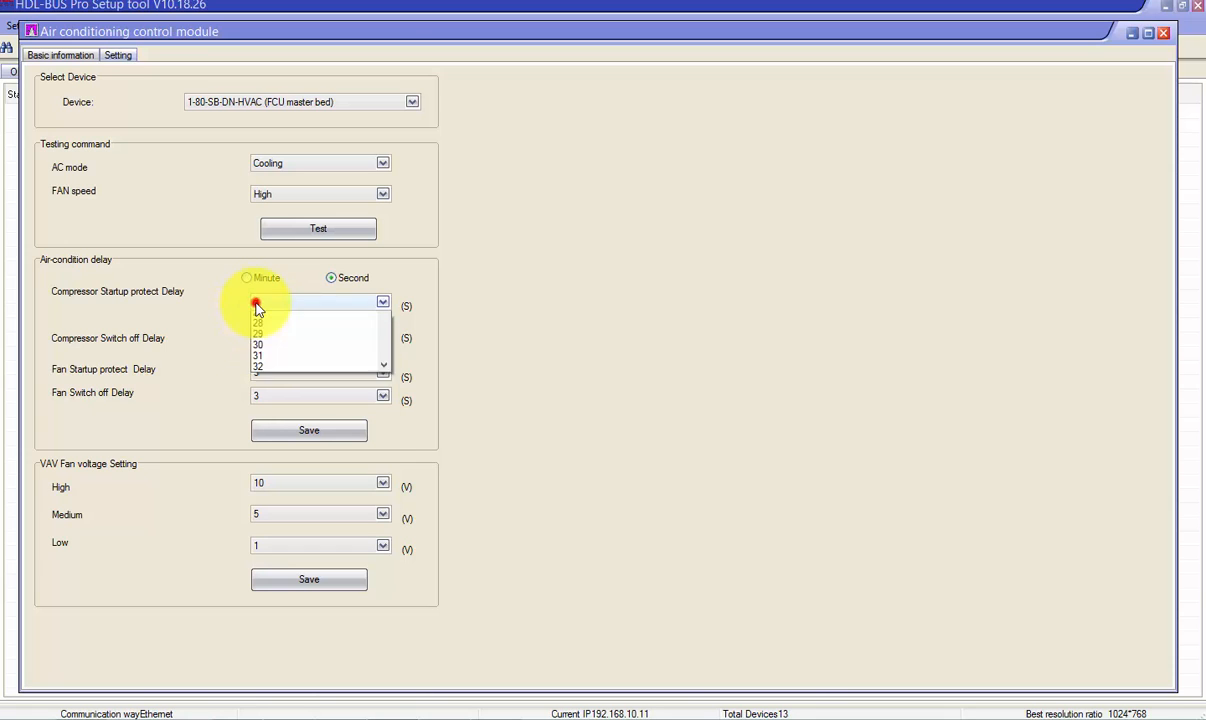
click(262, 338)
click(264, 333)
click(265, 391)
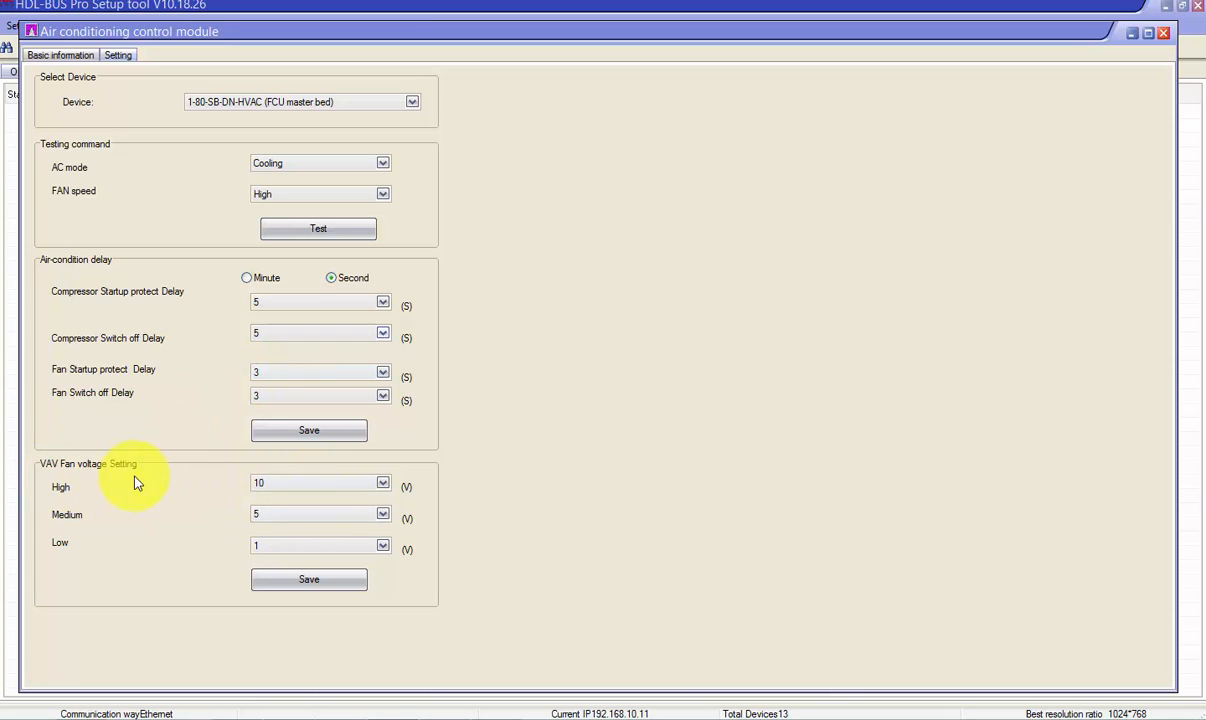
Set the high VAV fan voltage to 10 V and save the VAV fan voltage settings.
click(266, 487)
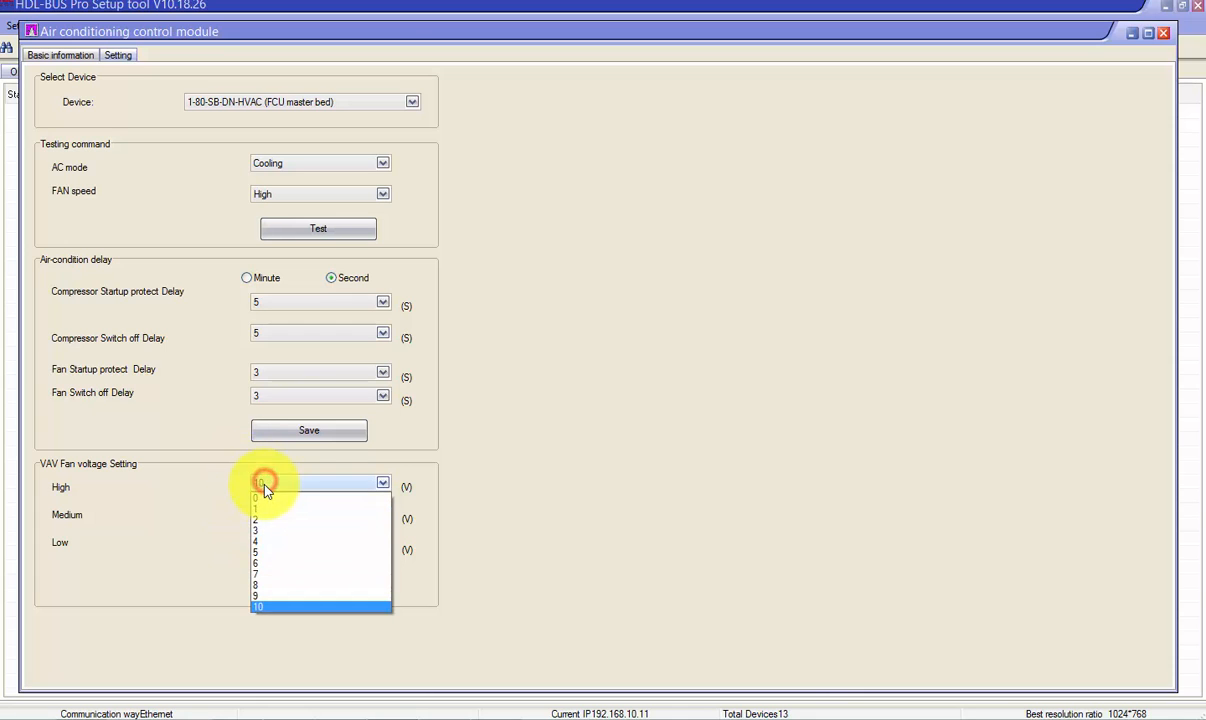
click(269, 550)
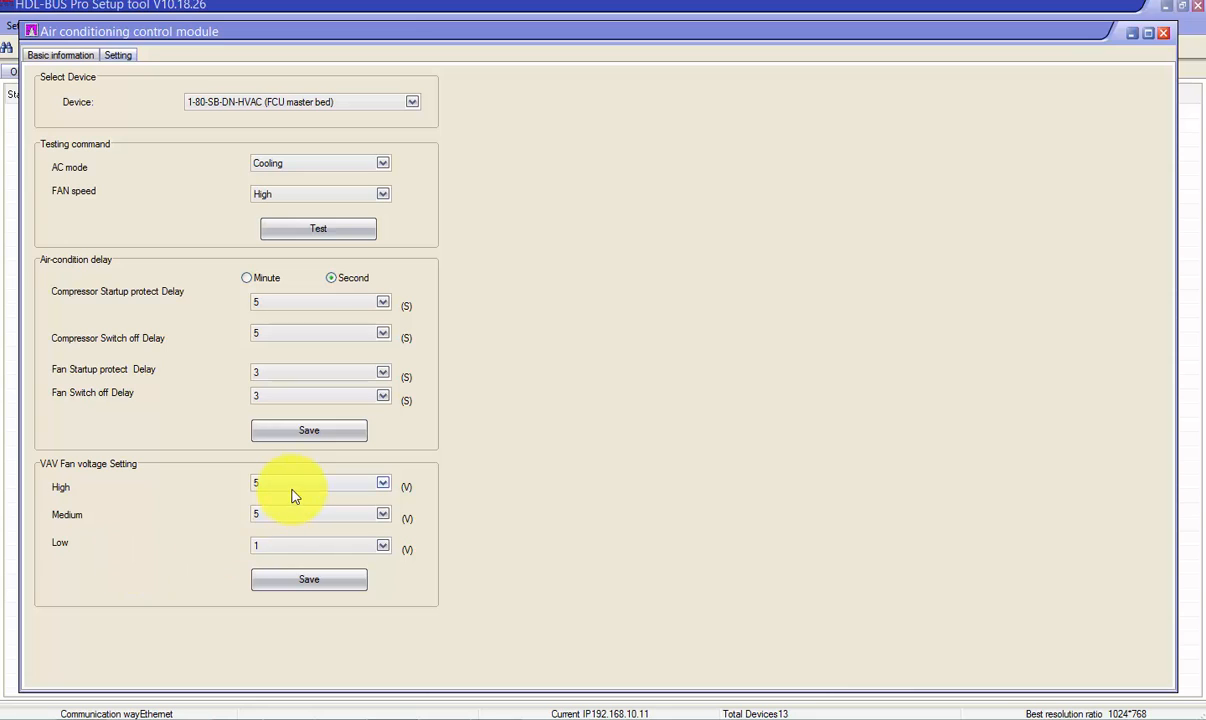
click(290, 488)
click(282, 604)
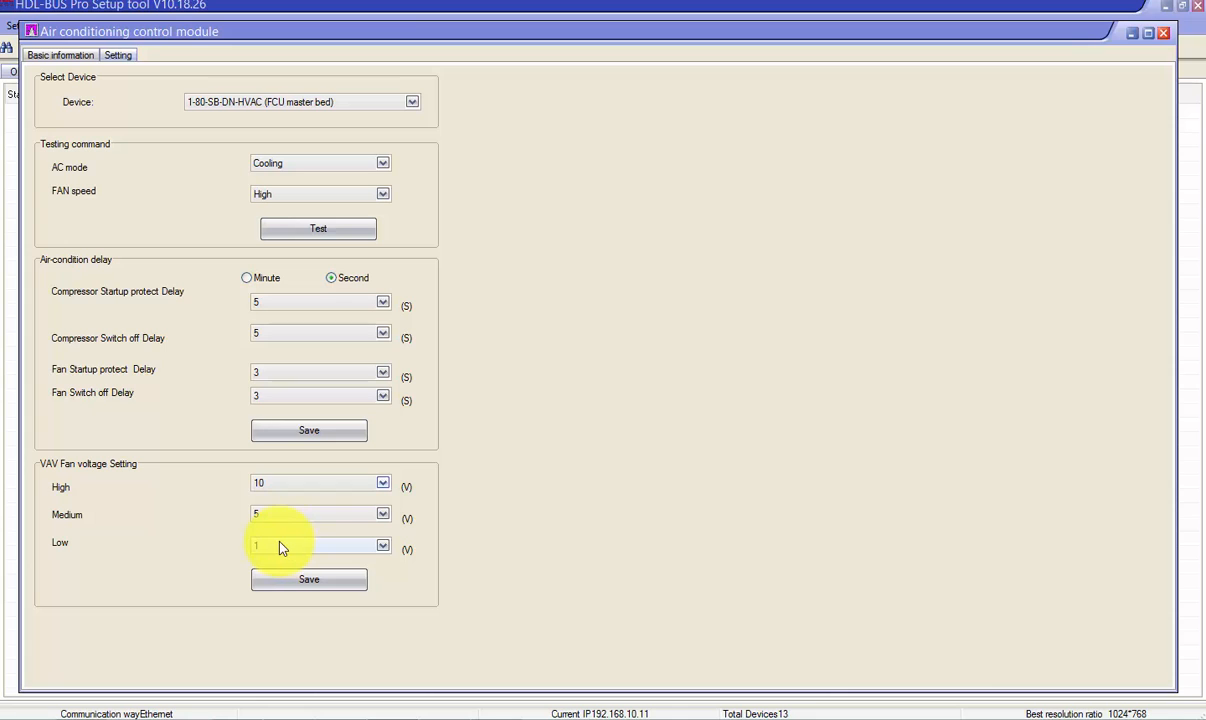
click(310, 581)
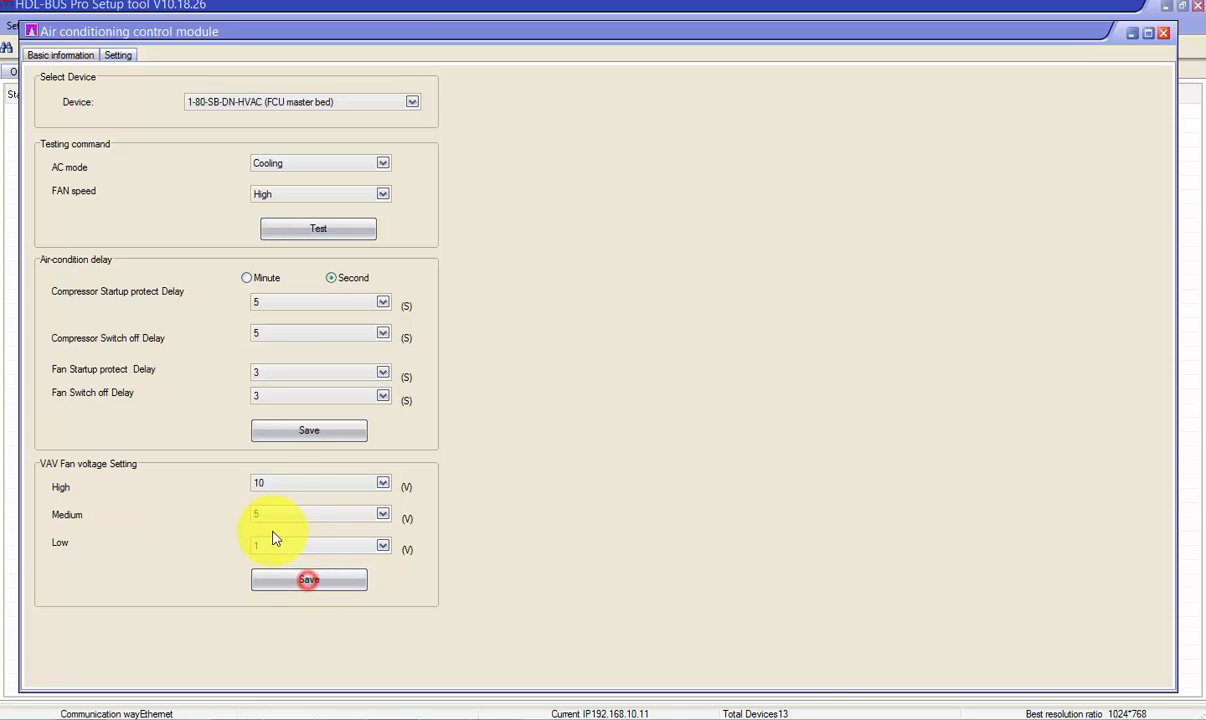
click(498, 231)
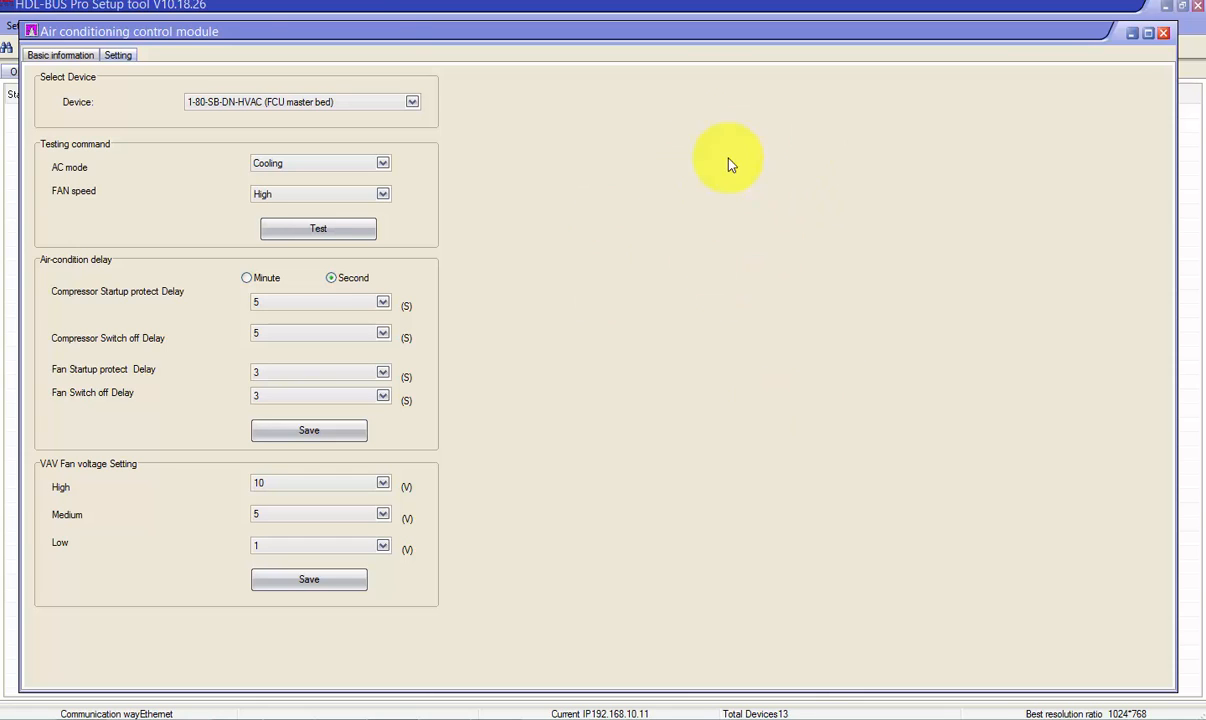
Close the air conditioning control module and open the air conditioning function settings of the master bedroom DLP panel.
click(71, 56)
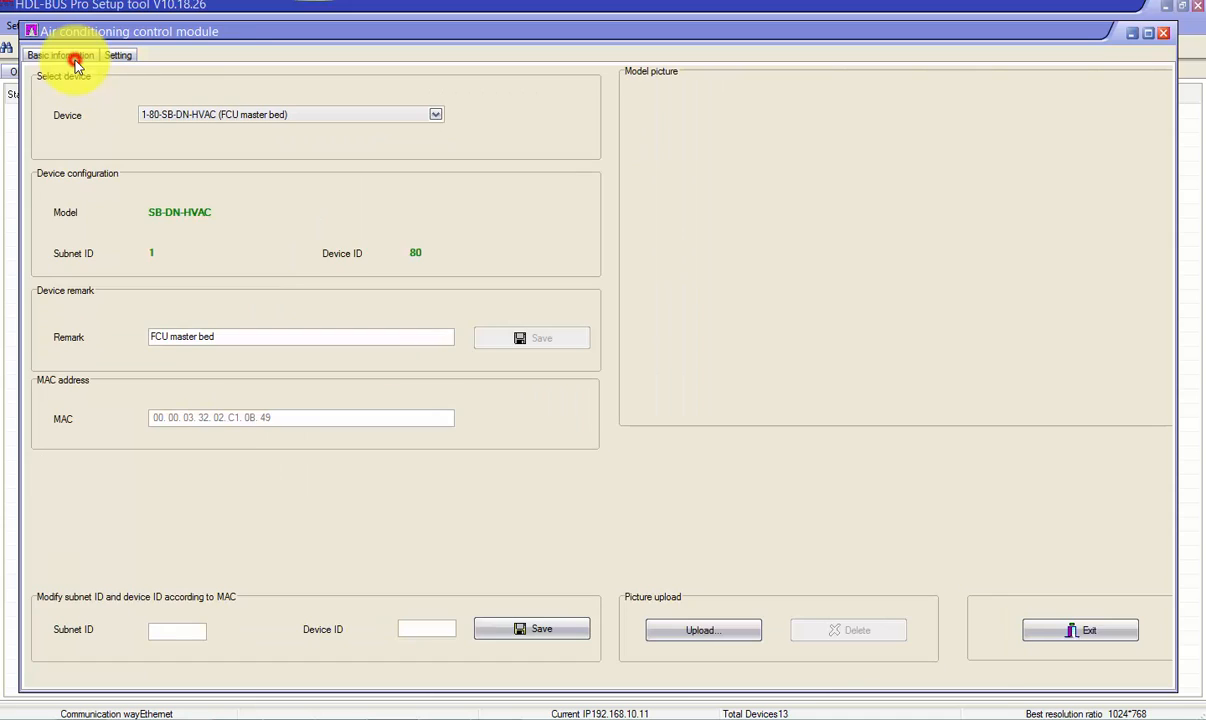
click(118, 55)
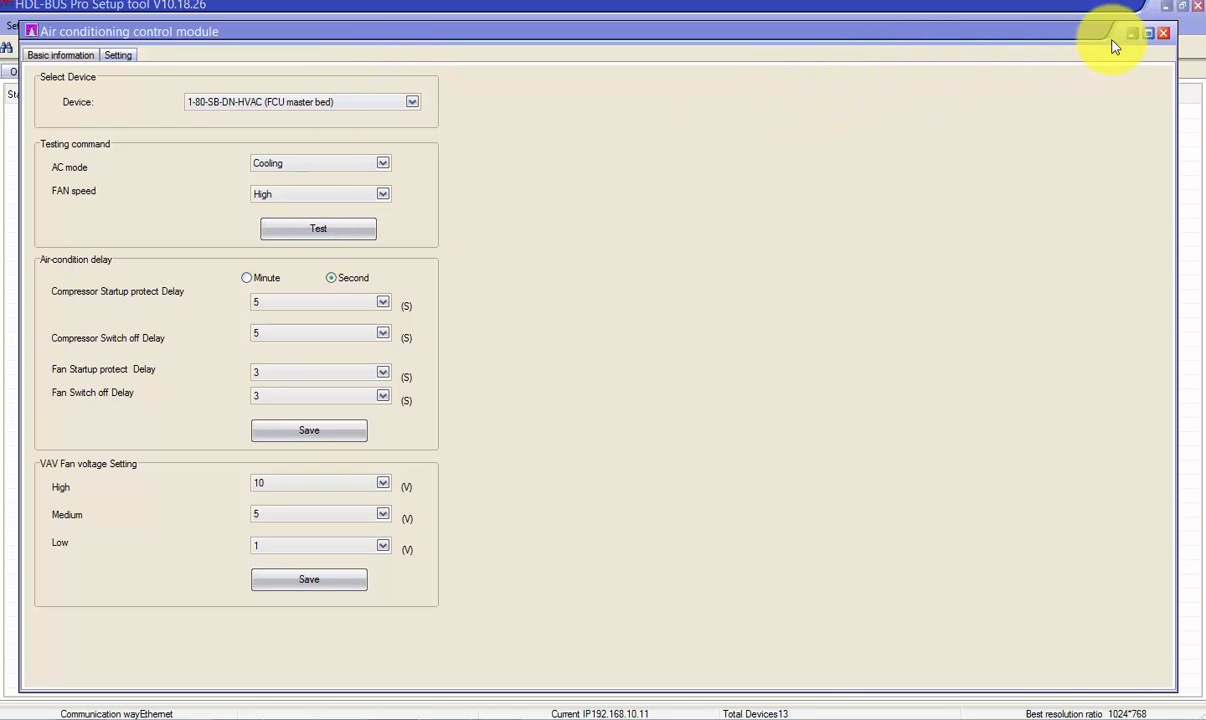
click(1162, 35)
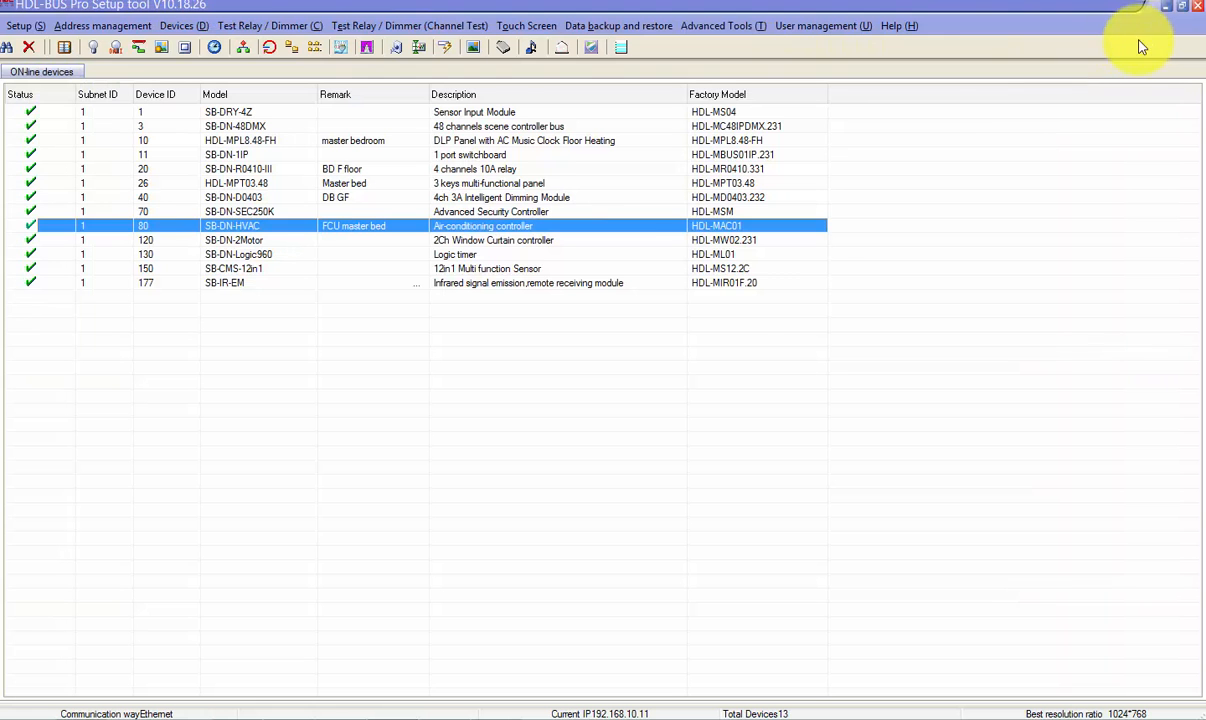
click(404, 140)
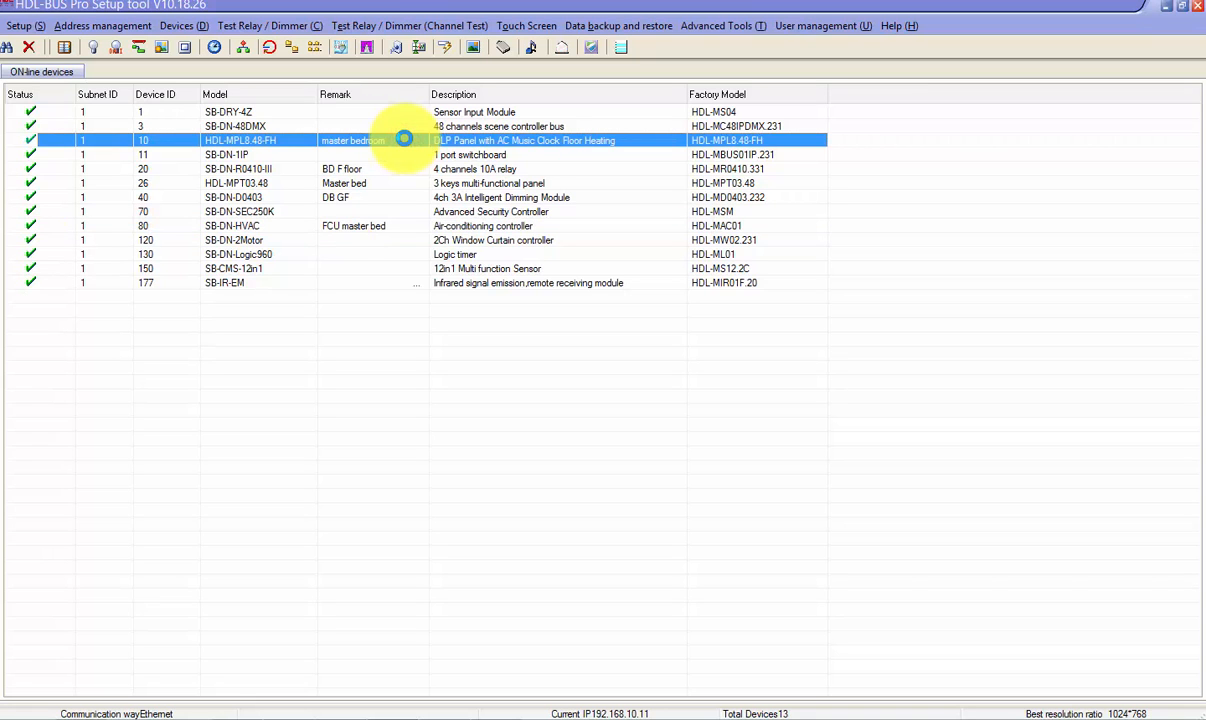
double_click(404, 140)
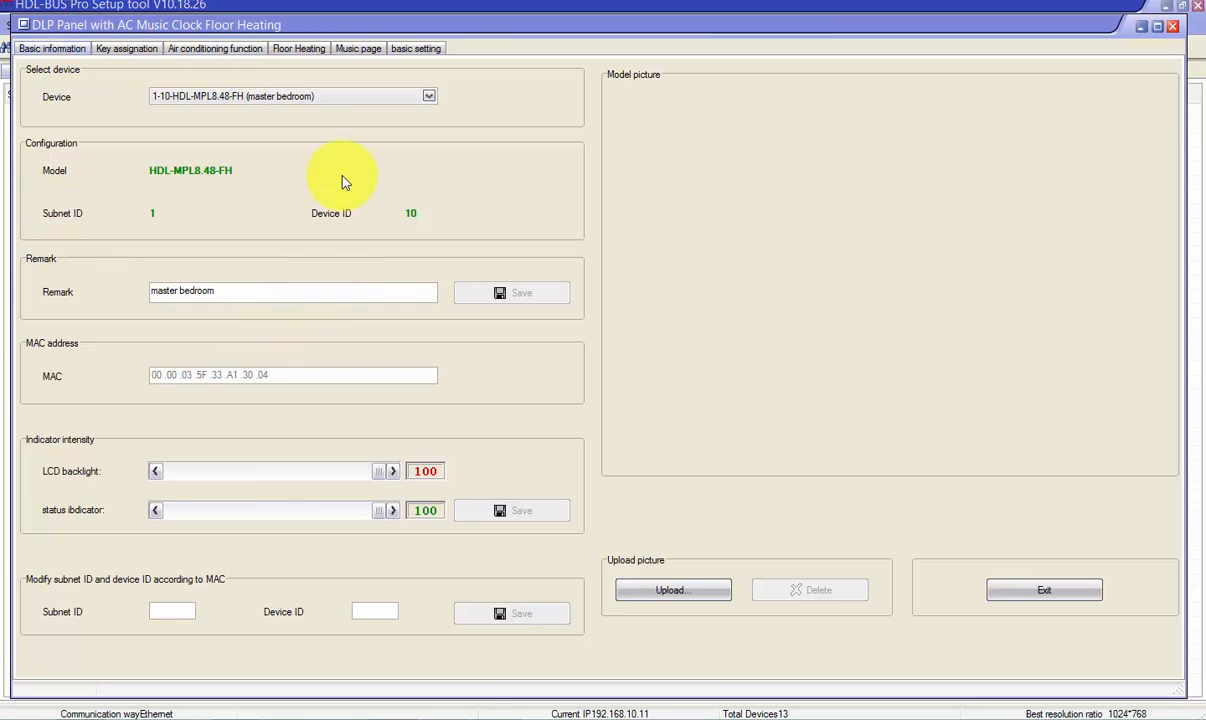
click(207, 46)
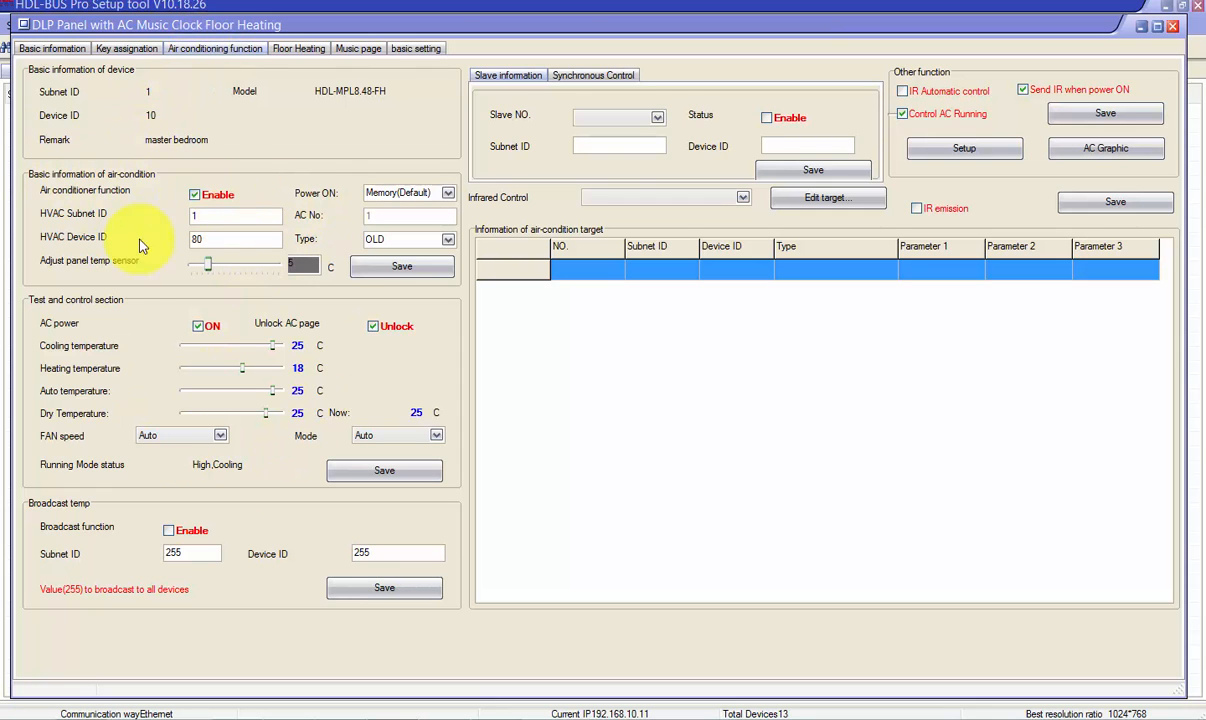
Configure the panel's air-condition information with the air conditioner function enabled, HVAC device ID 80 and type OLD.
click(195, 194)
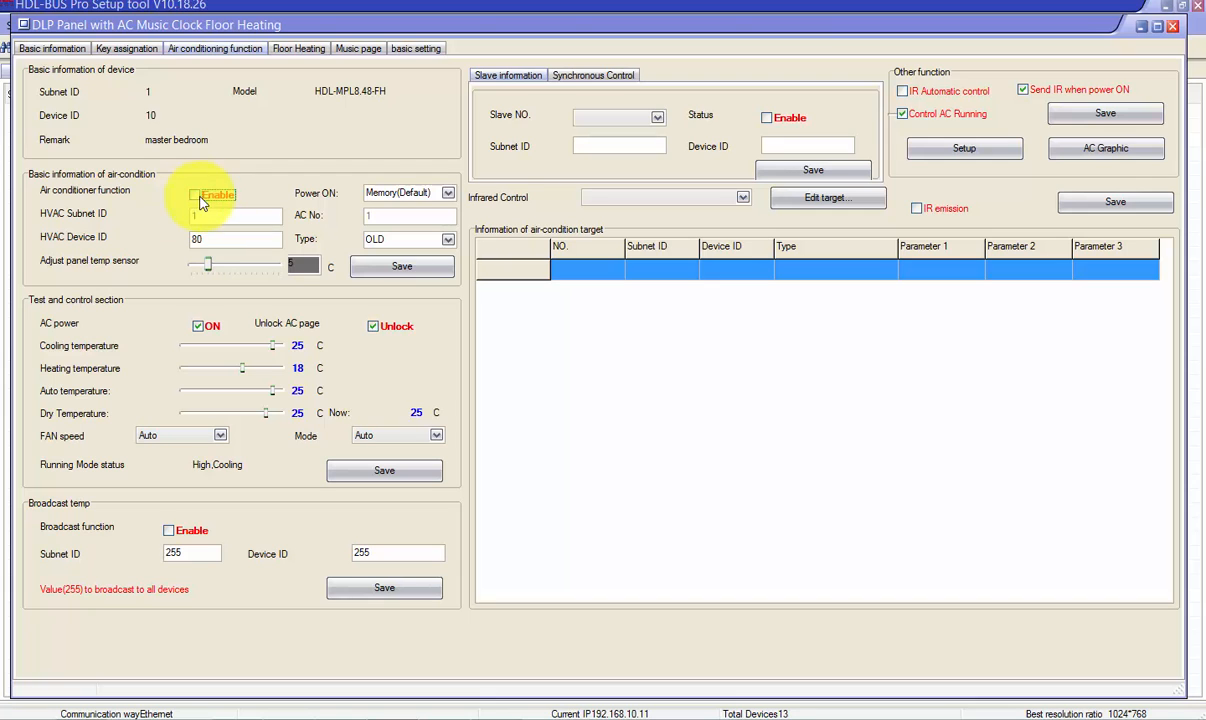
click(195, 194)
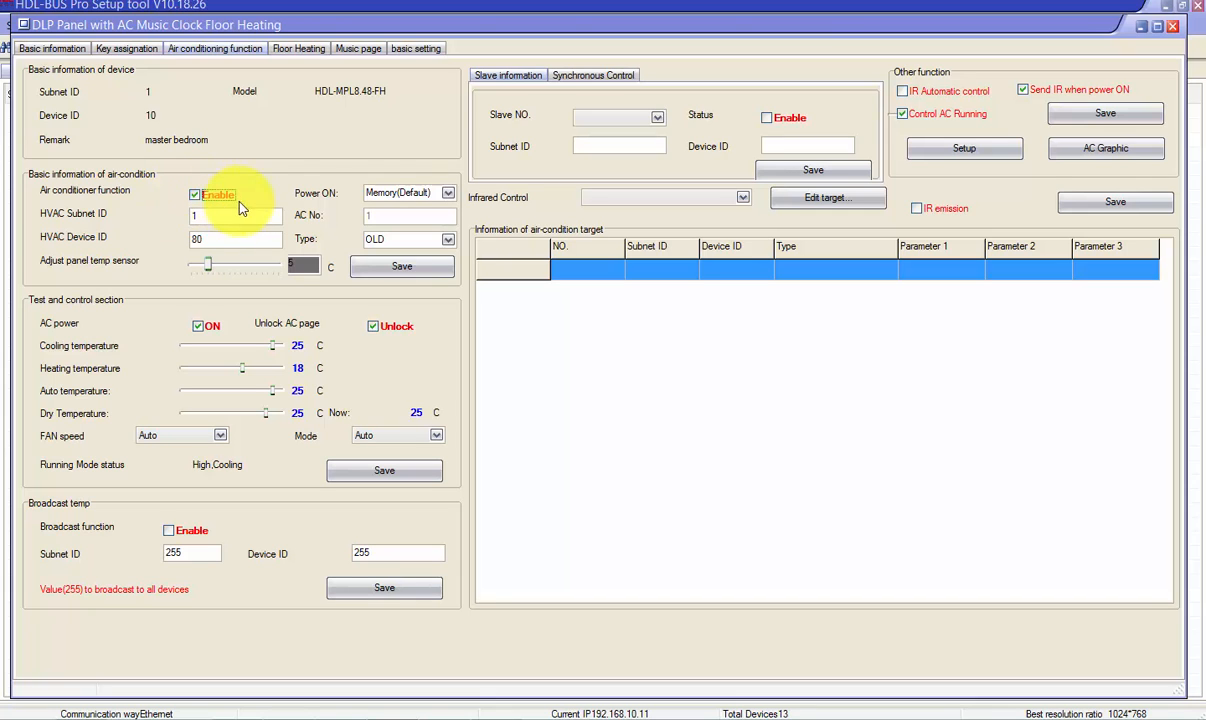
click(197, 241)
text(80)
mouse_move(237, 25)
mouse_down()
mouse_move(229, 246)
mouse_move(237, 28)
mouse_up()
click(190, 244)
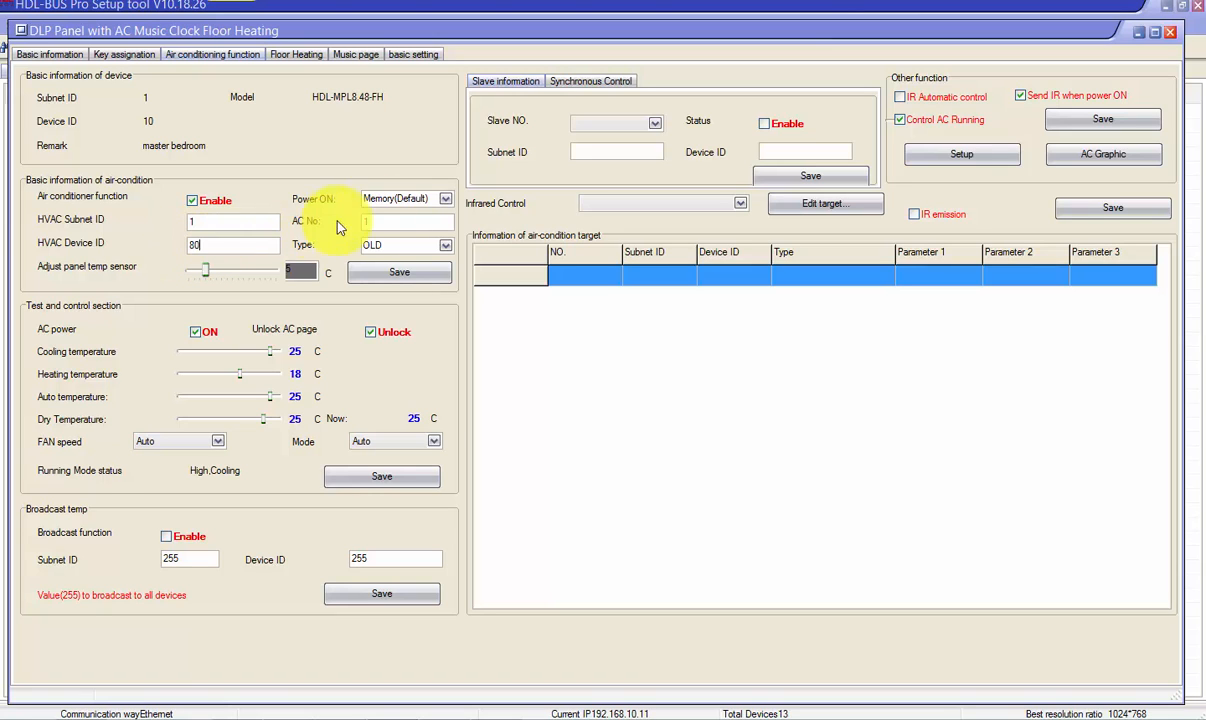
click(444, 245)
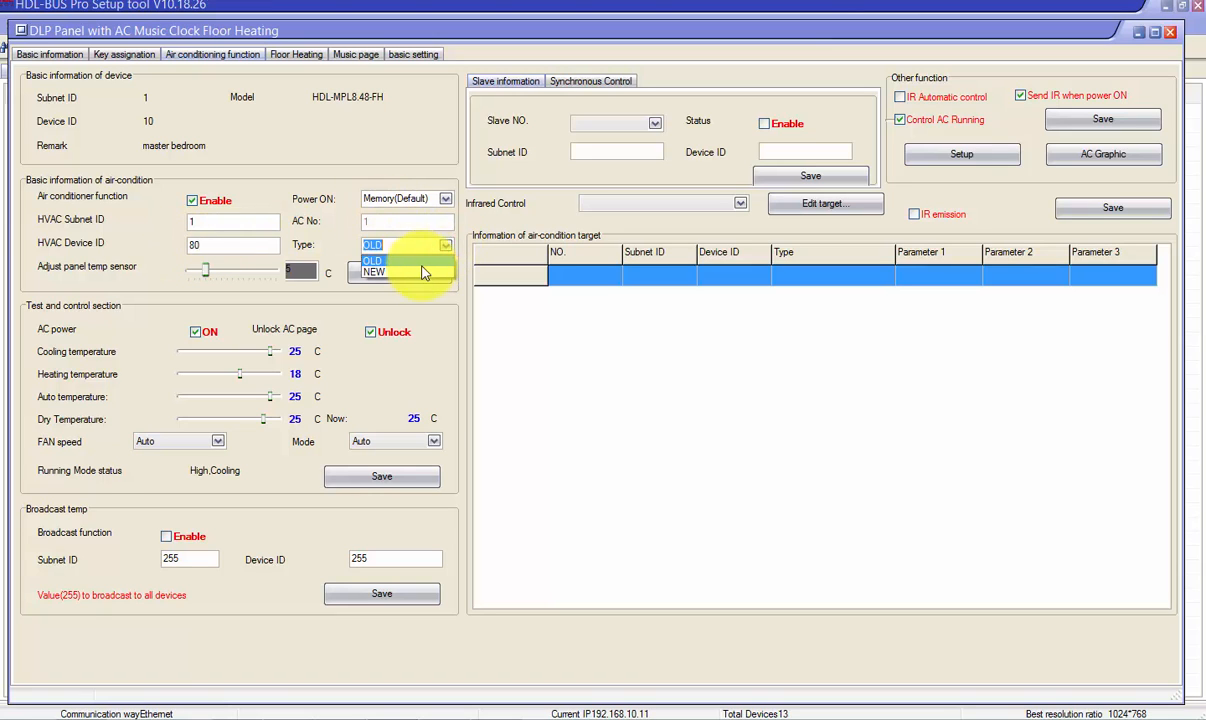
click(393, 261)
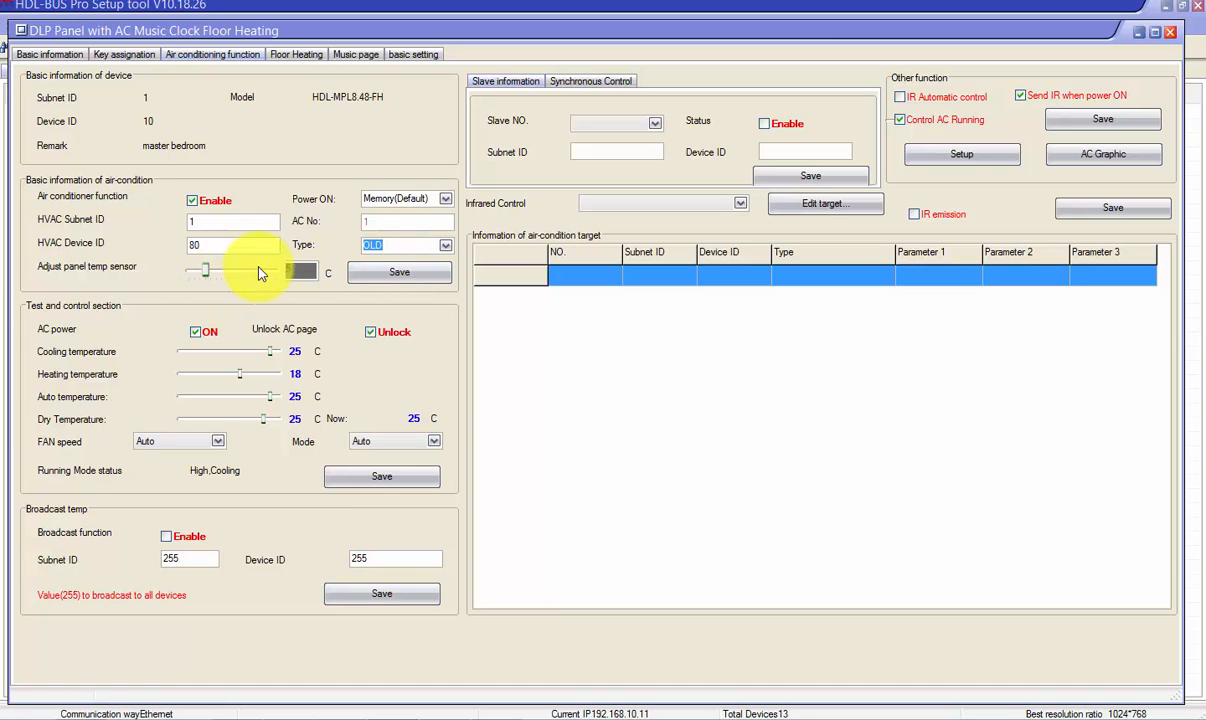
Set the panel's Power ON behaviour to Memory(Default) and adjust the panel temp sensor offset to the middle of its range.
drag(200, 266, 236, 281)
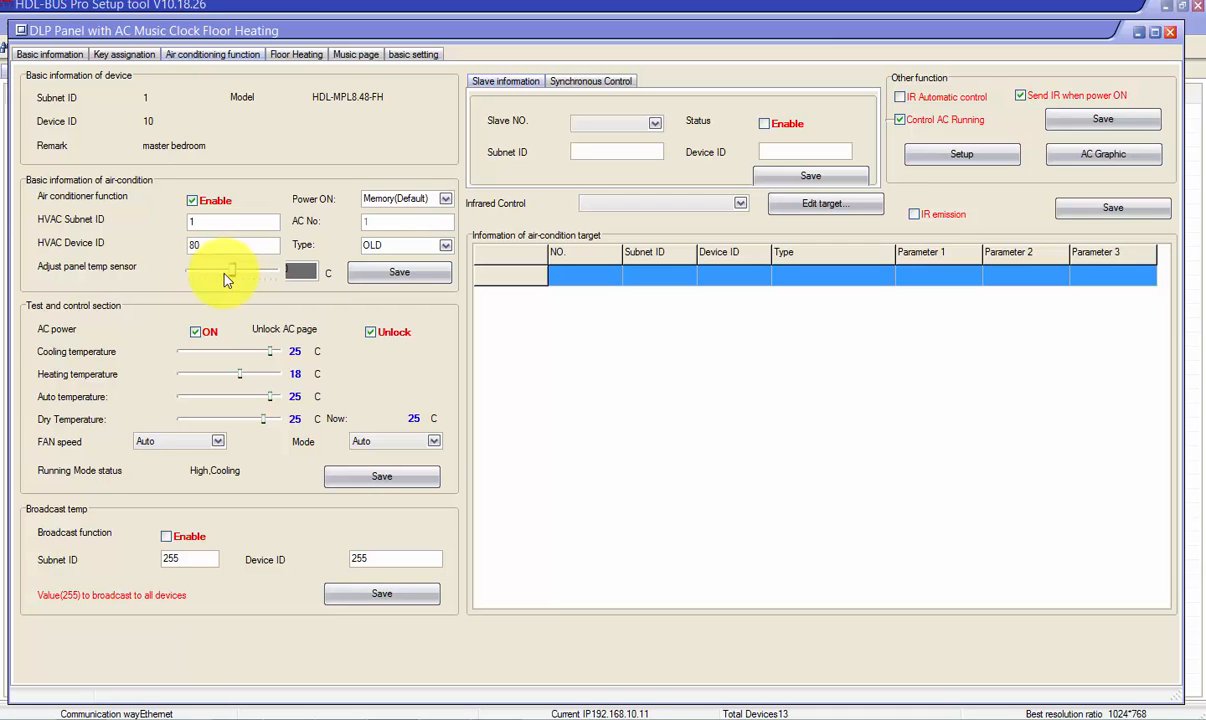
click(445, 199)
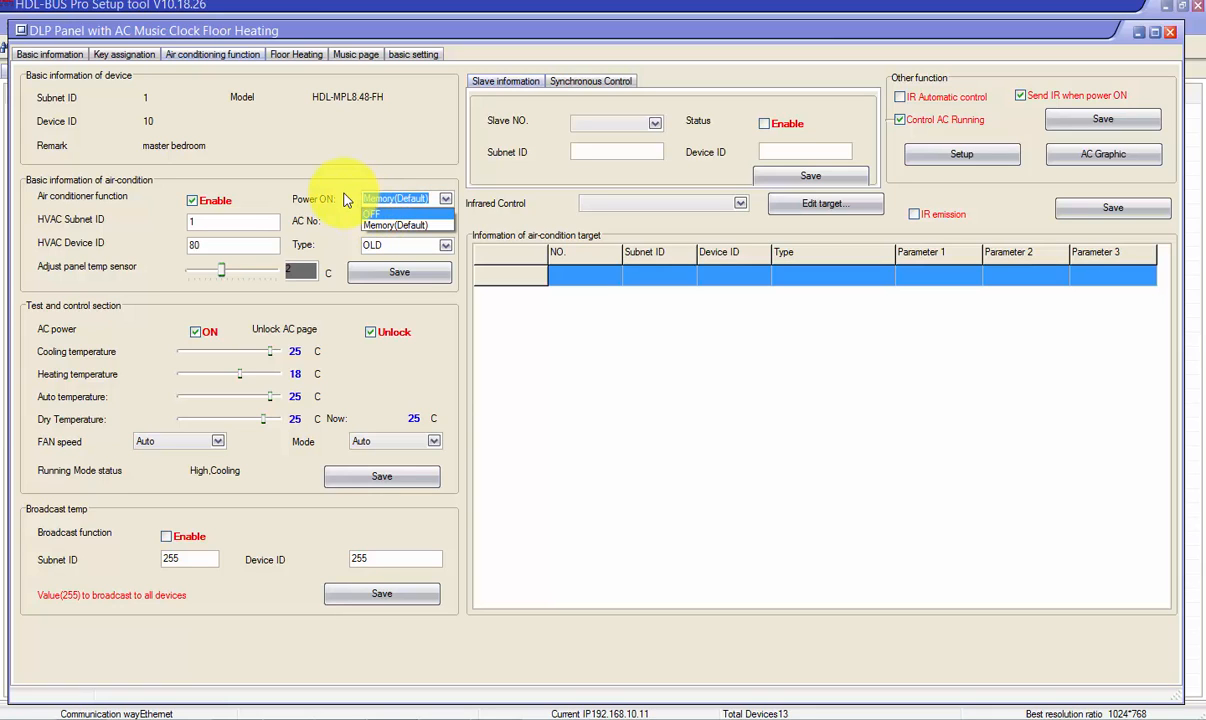
click(379, 213)
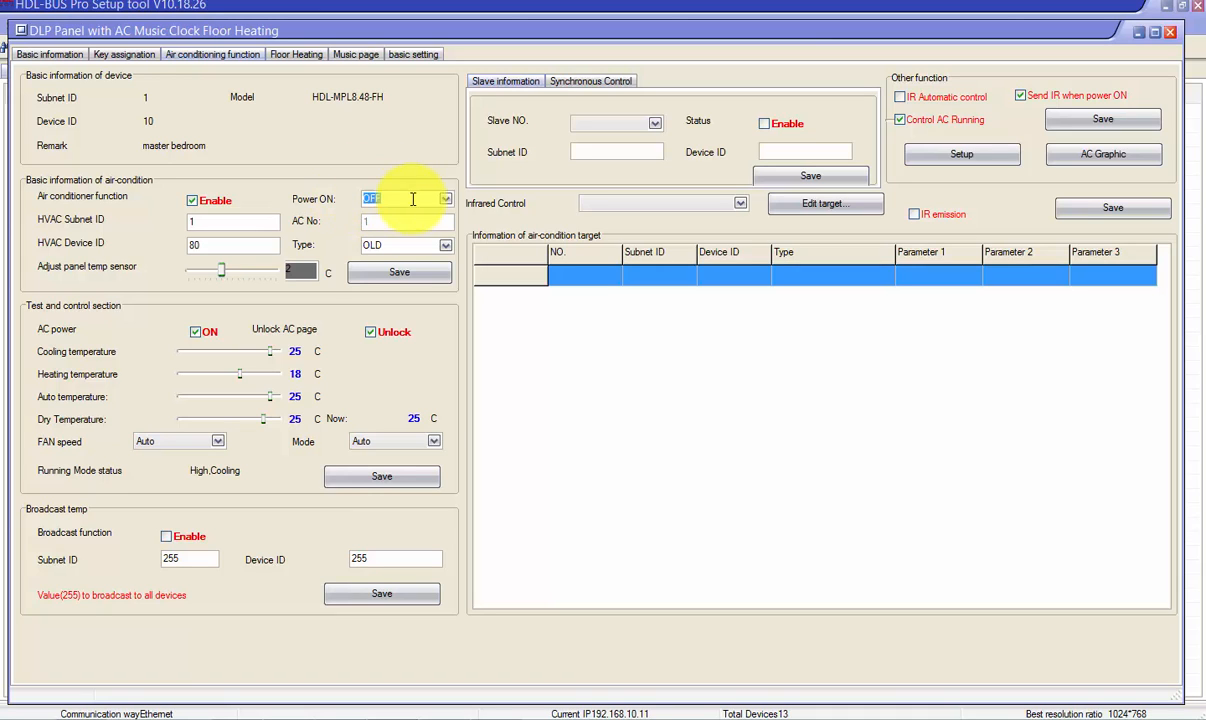
click(444, 199)
click(388, 226)
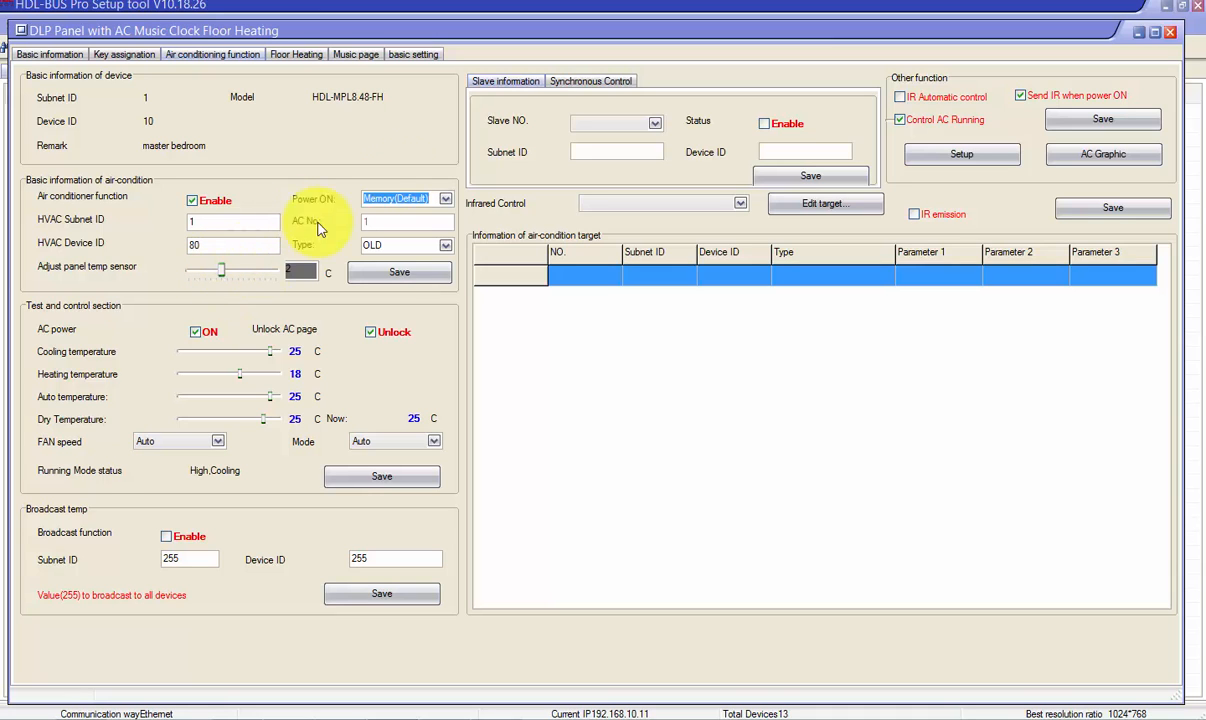
click(440, 199)
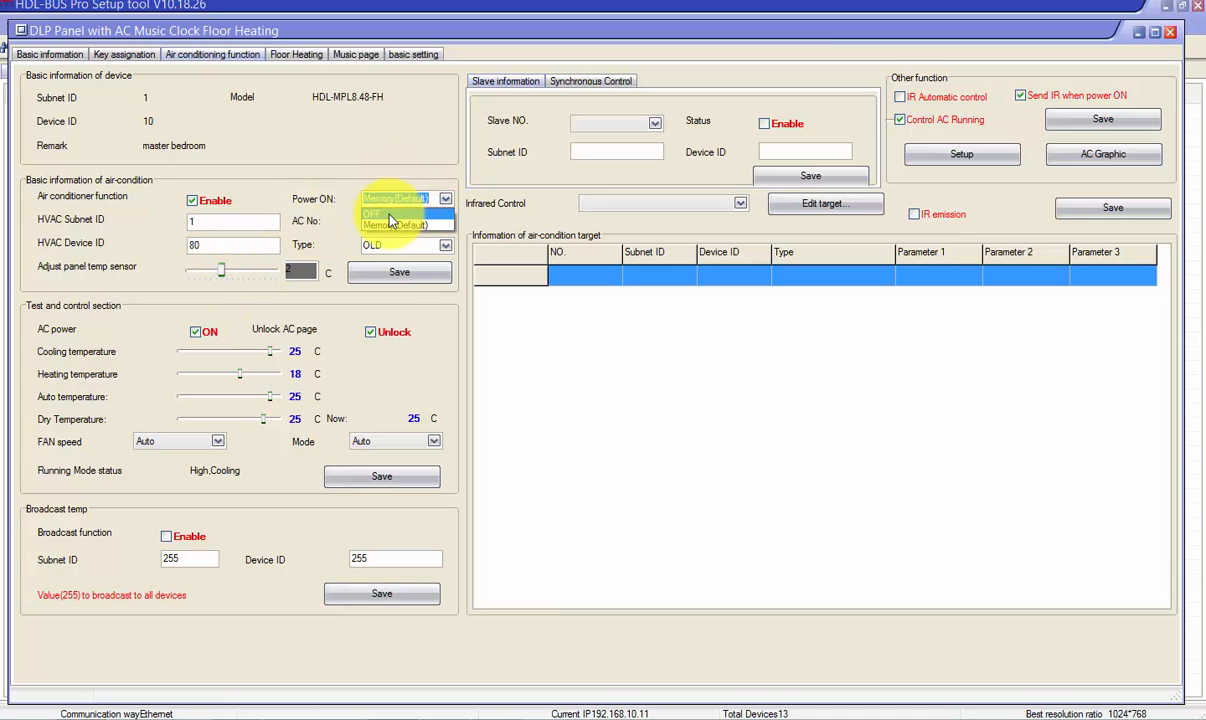
click(351, 164)
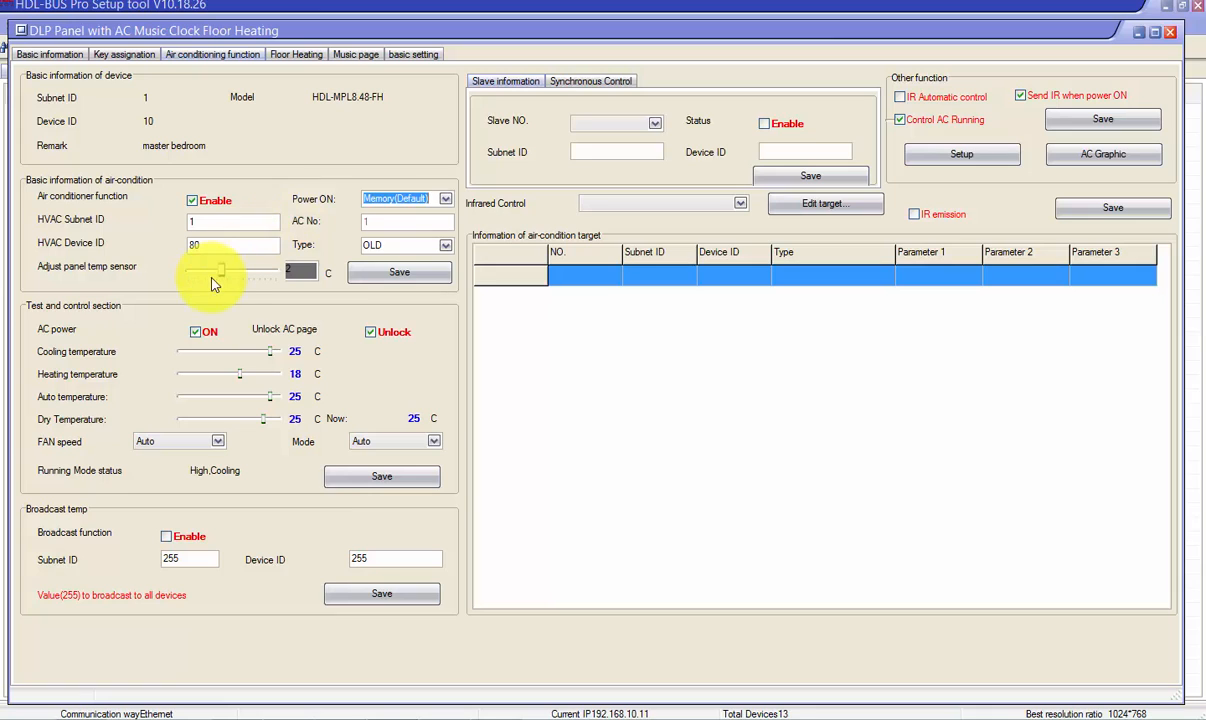
drag(222, 271, 231, 271)
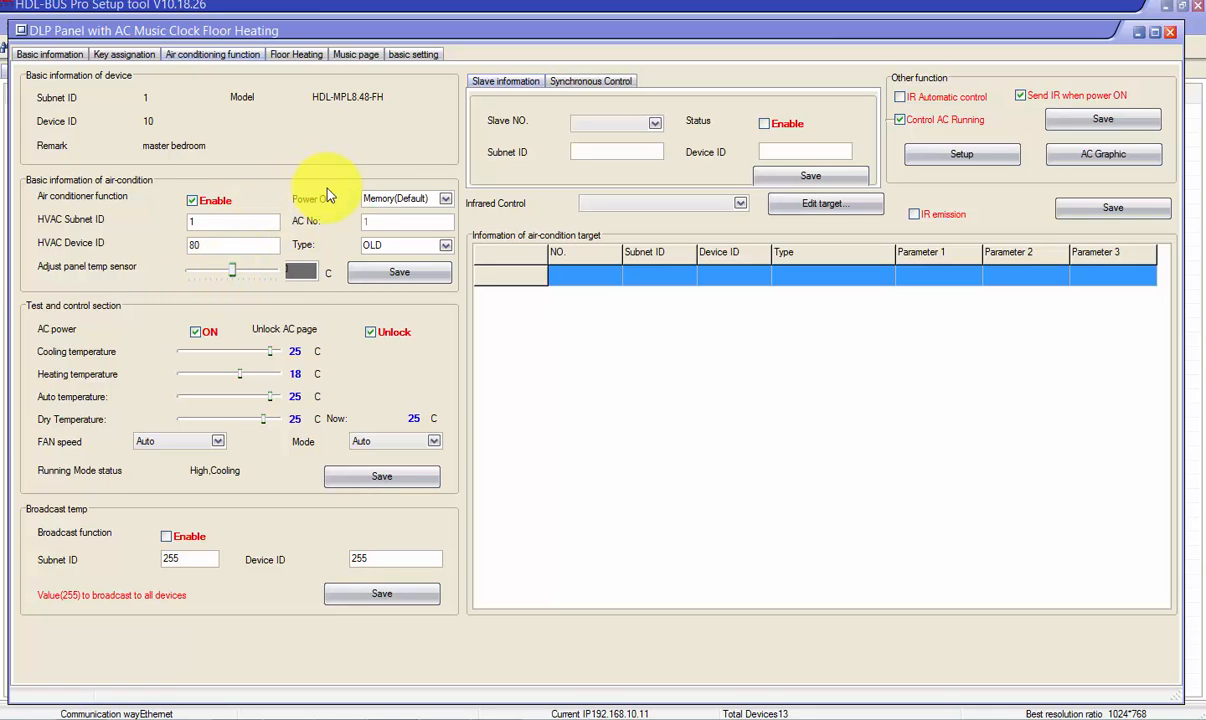
Keep Power ON at Memory(Default), set the panel temp sensor adjustment to 3 C and save the basic air-condition information.
click(443, 199)
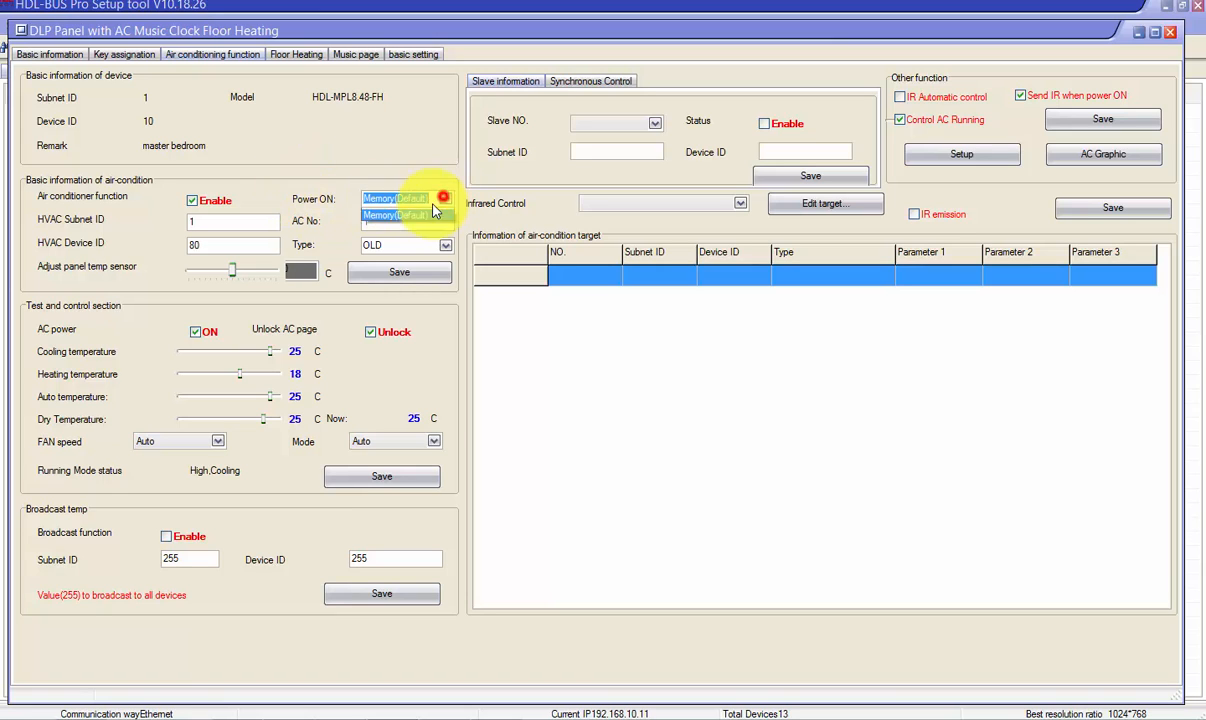
click(382, 224)
mouse_move(231, 272)
mouse_down()
mouse_move(192, 276)
mouse_move(250, 272)
mouse_move(229, 271)
mouse_up()
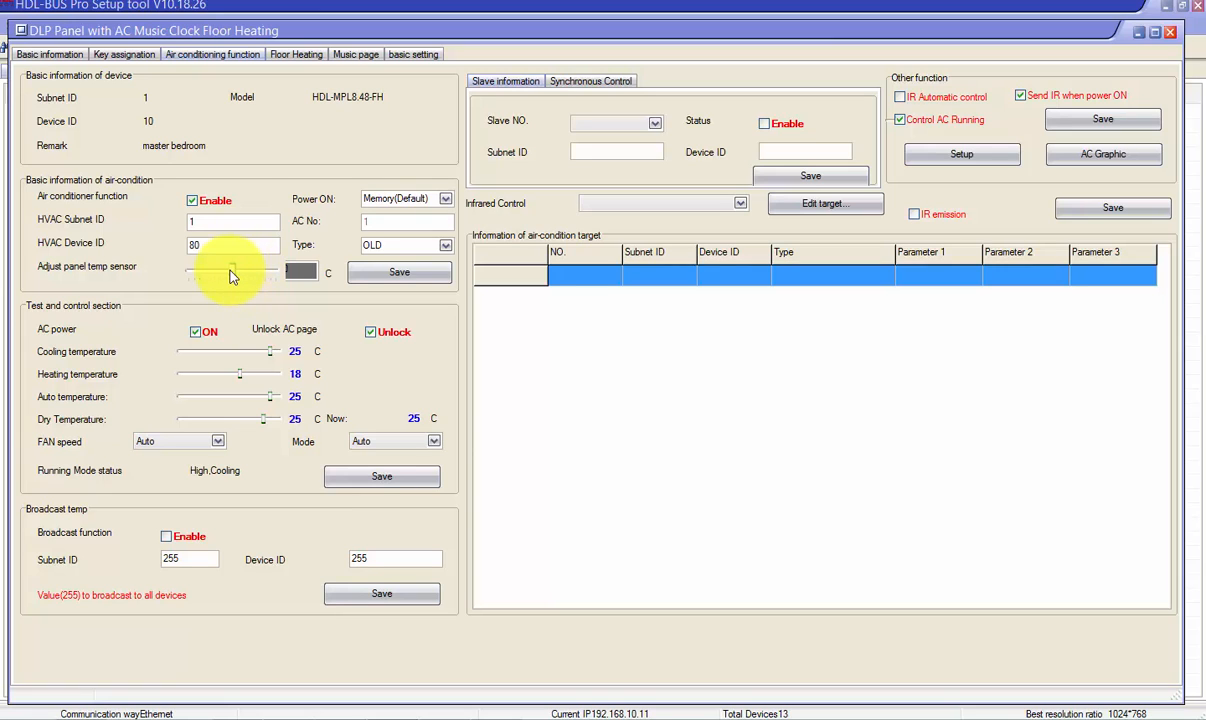
drag(233, 268, 226, 275)
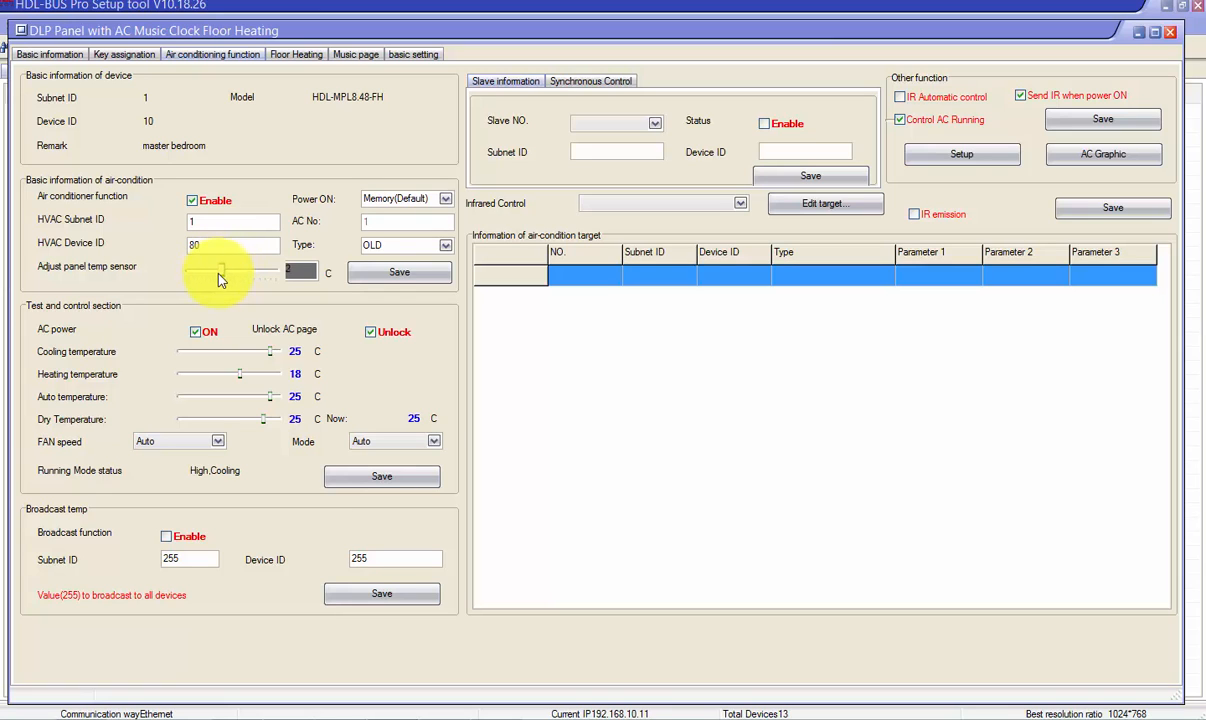
drag(222, 280, 252, 279)
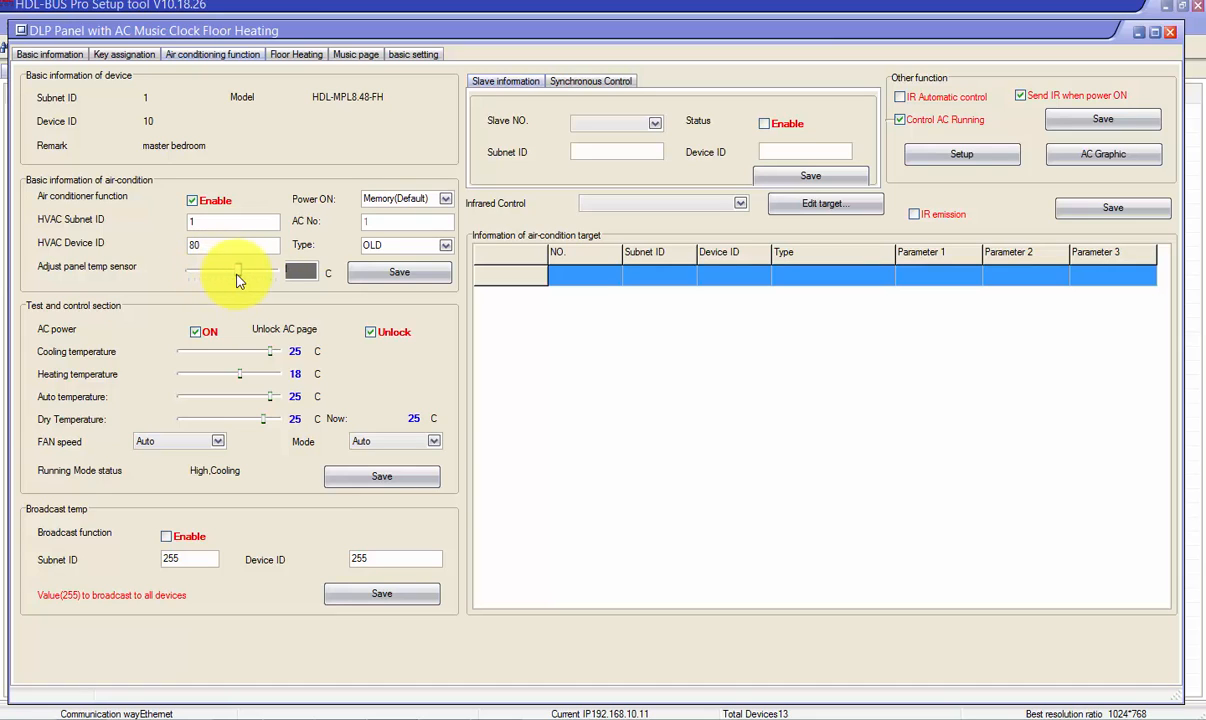
drag(222, 280, 217, 276)
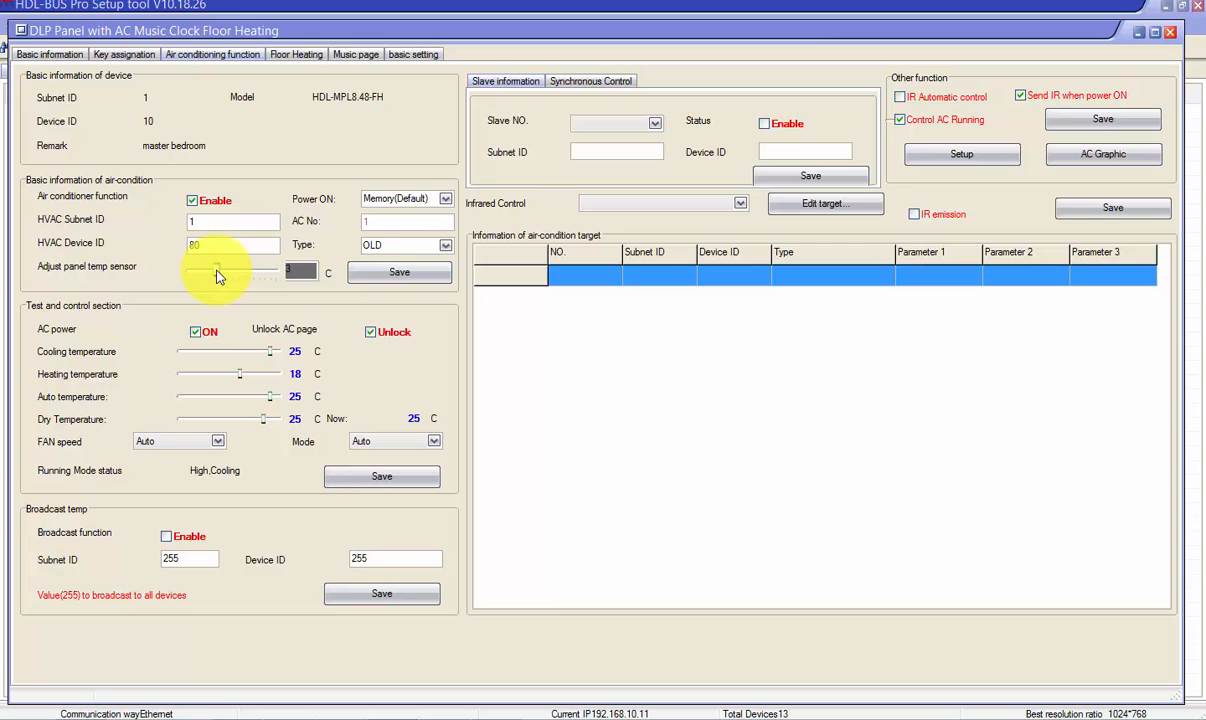
click(389, 274)
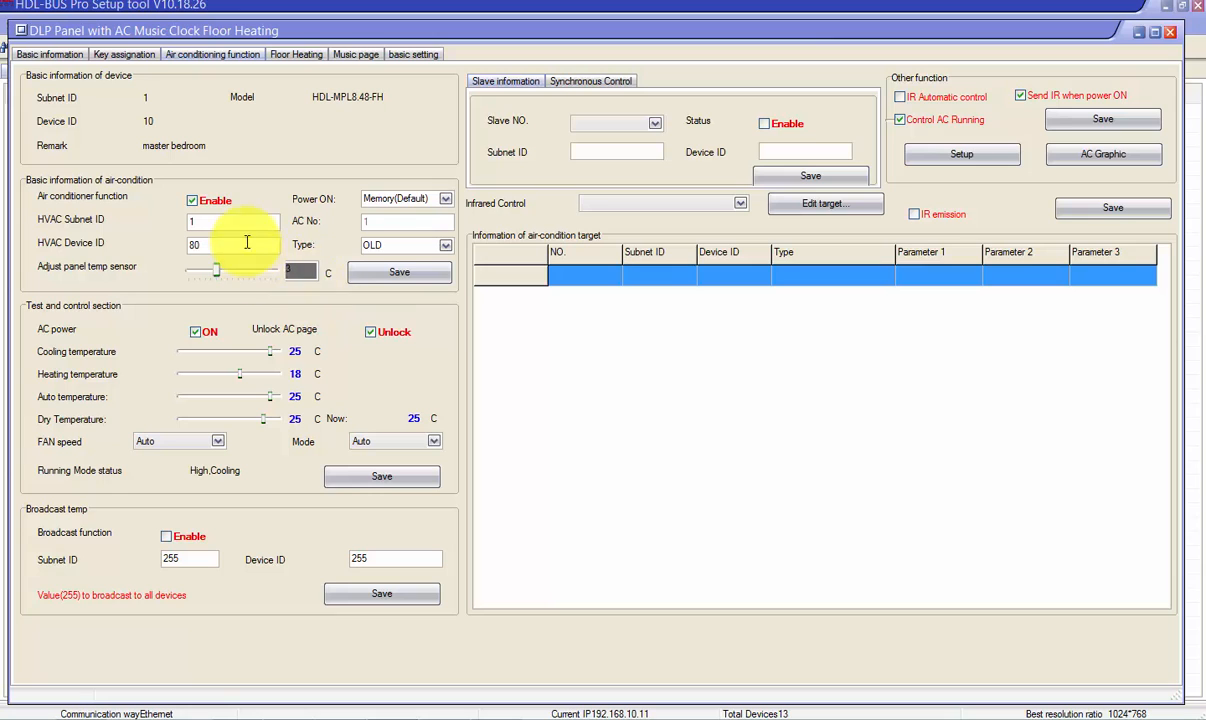
Try switching the AC power off and on and toggling the Unlock AC page option.
click(195, 333)
click(195, 332)
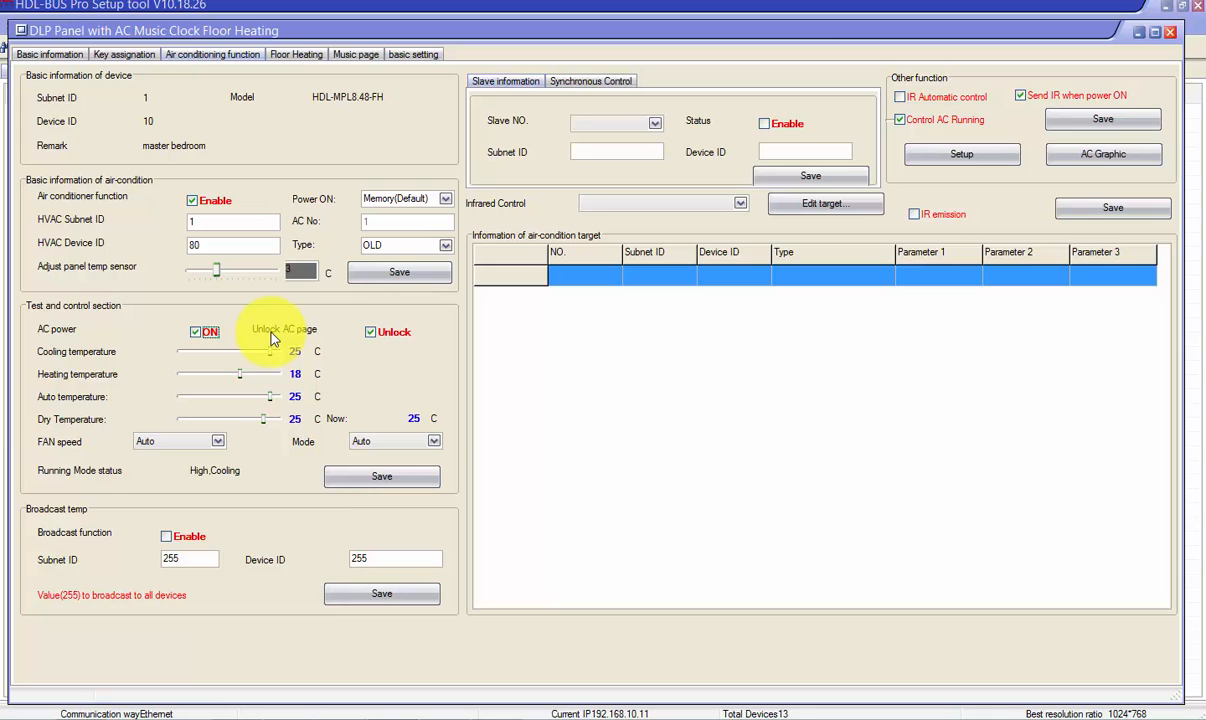
click(199, 332)
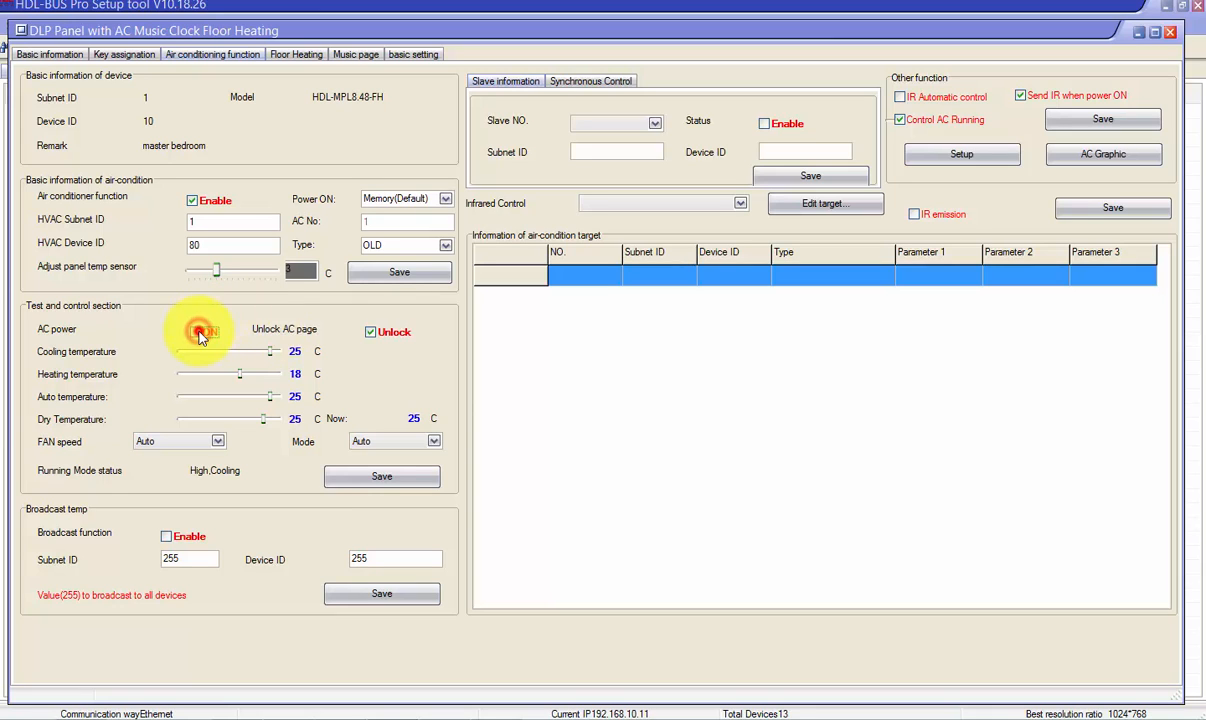
click(368, 331)
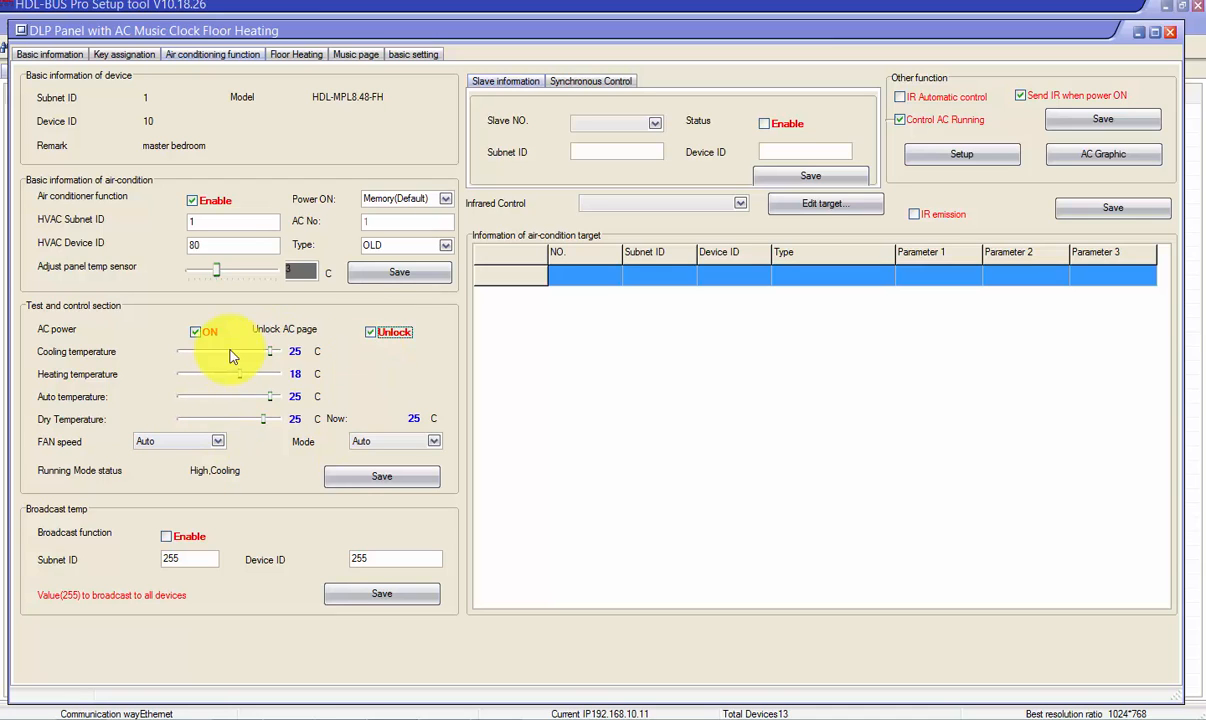
click(368, 334)
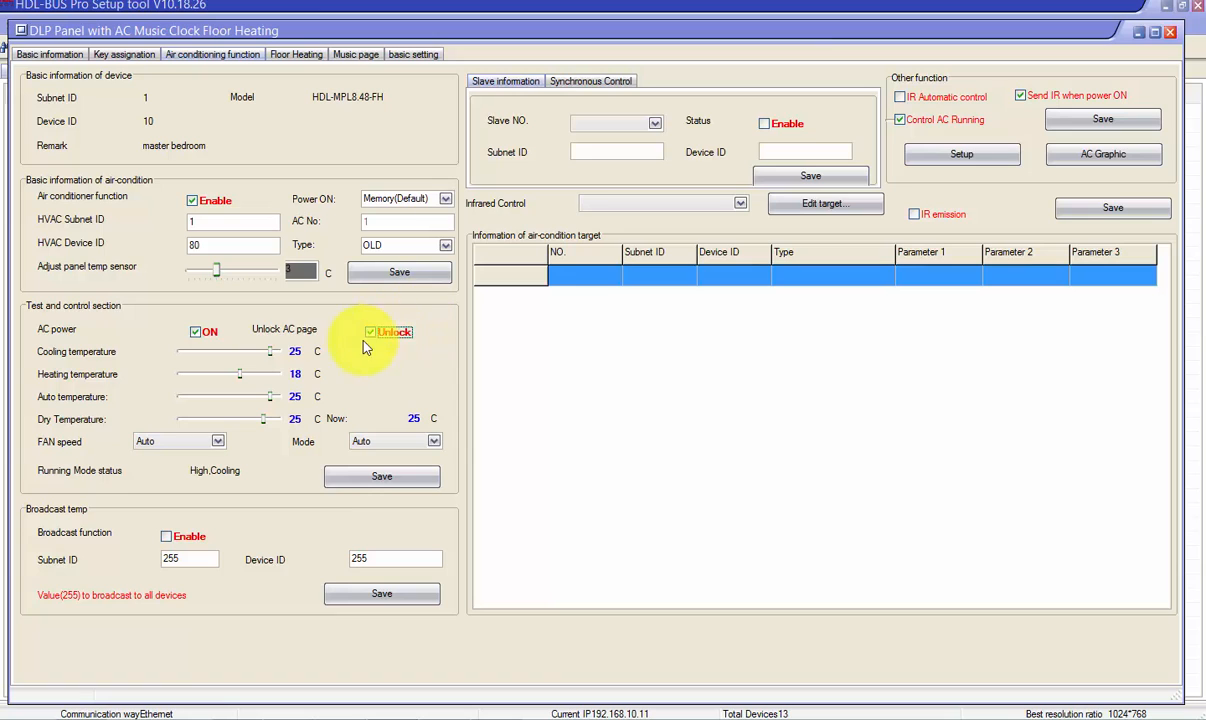
Set the cooling temperature to 24 C, fan speed to Auto and mode to Cooling, and save the test and control settings.
drag(270, 355, 247, 362)
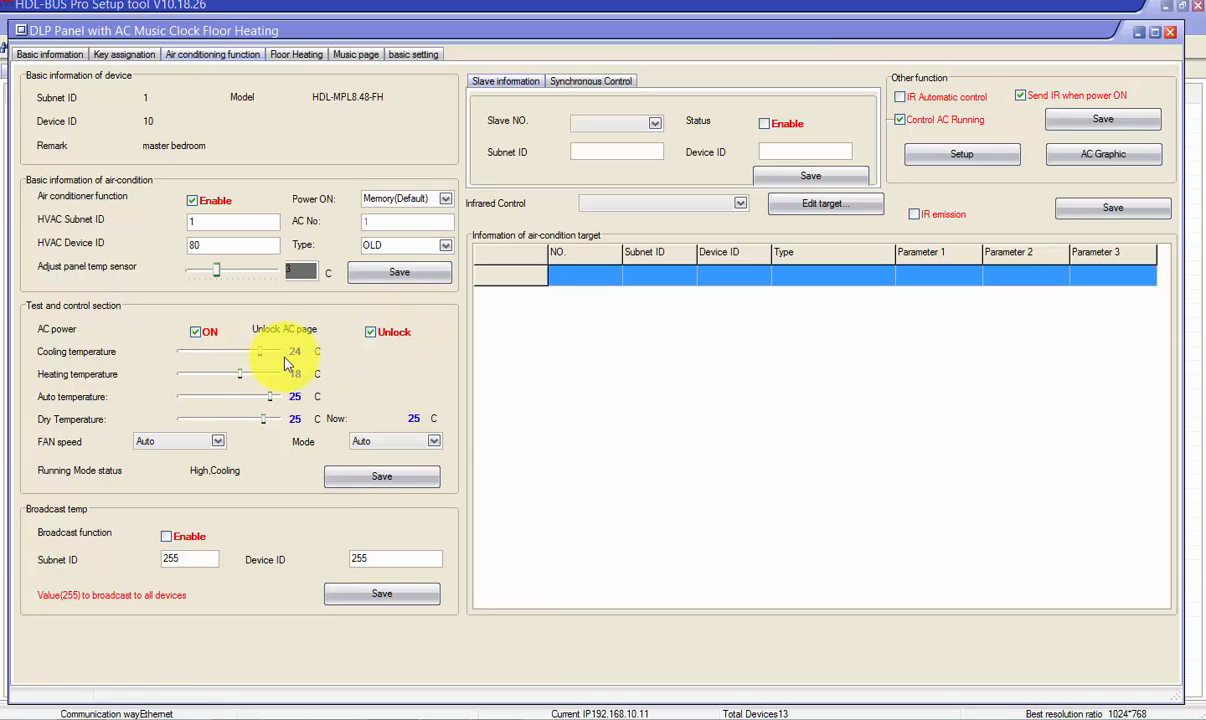
click(218, 440)
click(183, 465)
click(398, 442)
click(364, 456)
click(368, 482)
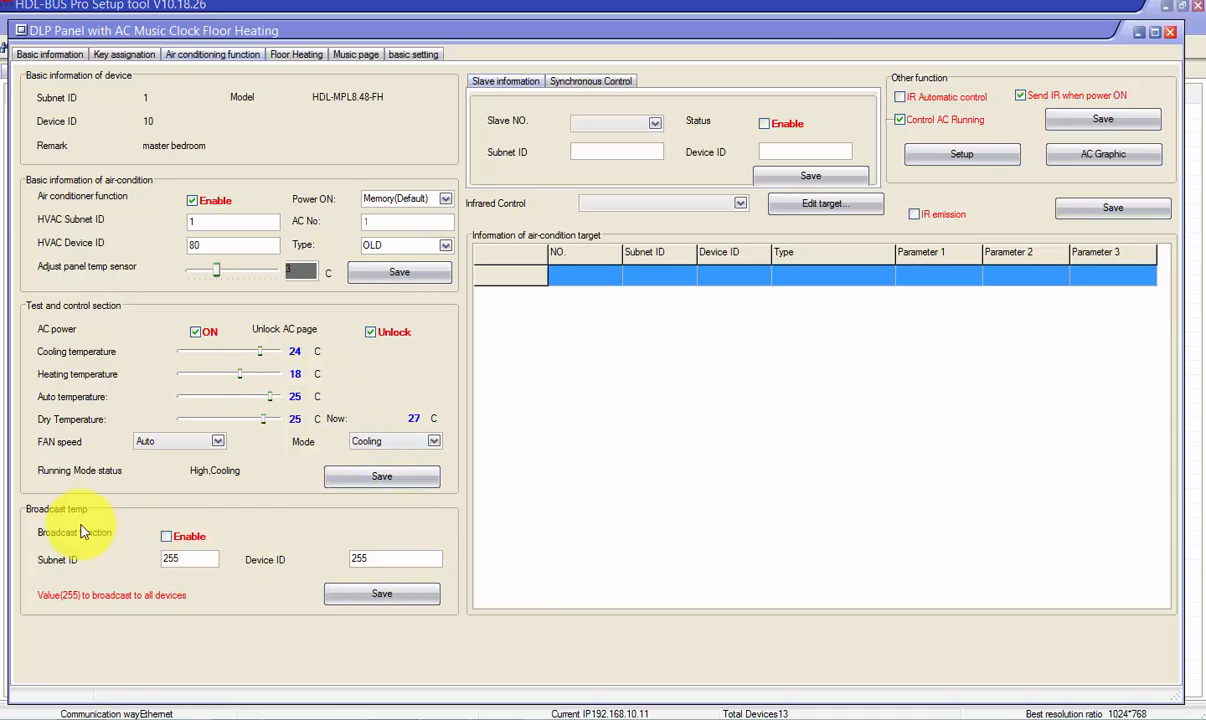
Enable the temperature broadcast function for subnet ID 1 and device ID 50, and save it.
click(166, 537)
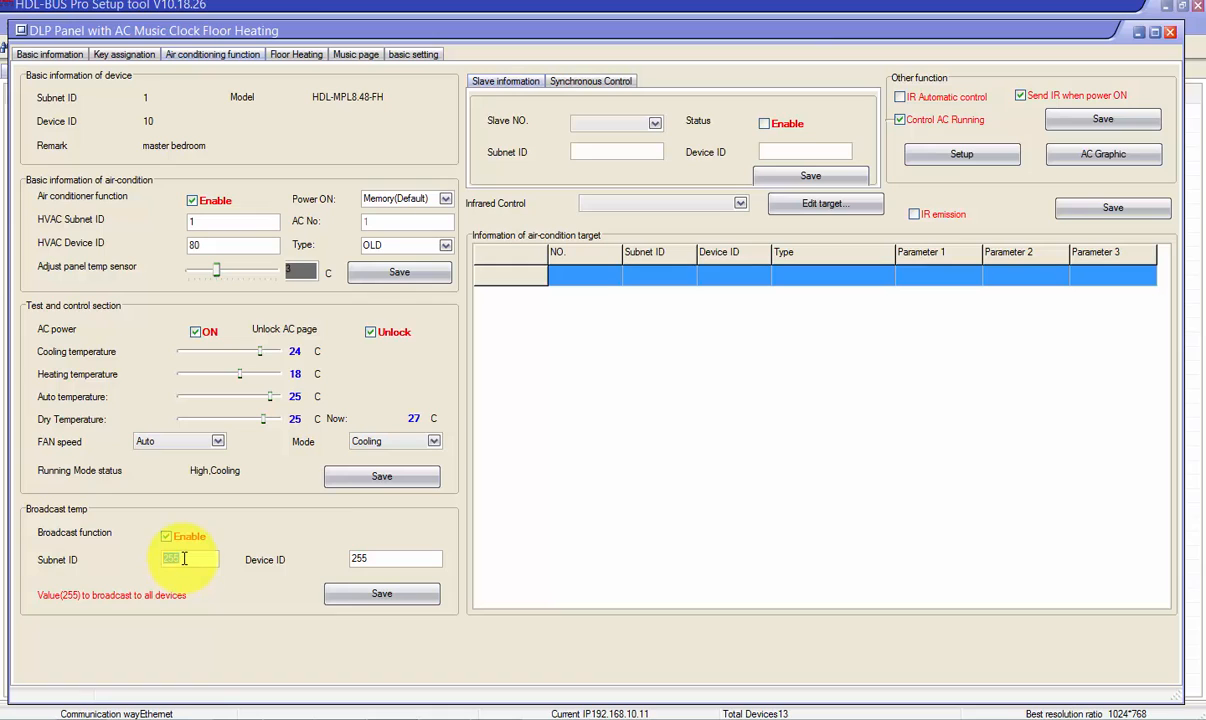
text(1)
key(Tab)
text(5)
click(382, 594)
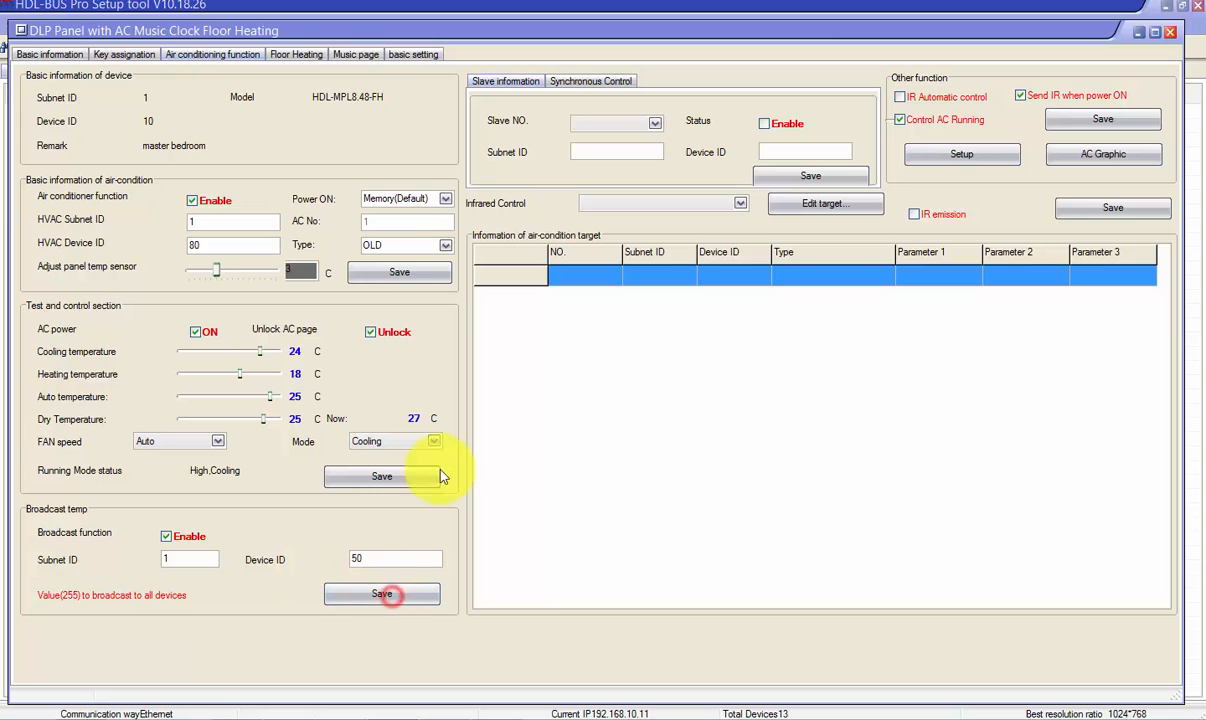
Enable slave number 1 in the slave information, with subnet ID 1 and device ID 40.
click(592, 119)
click(601, 120)
click(601, 130)
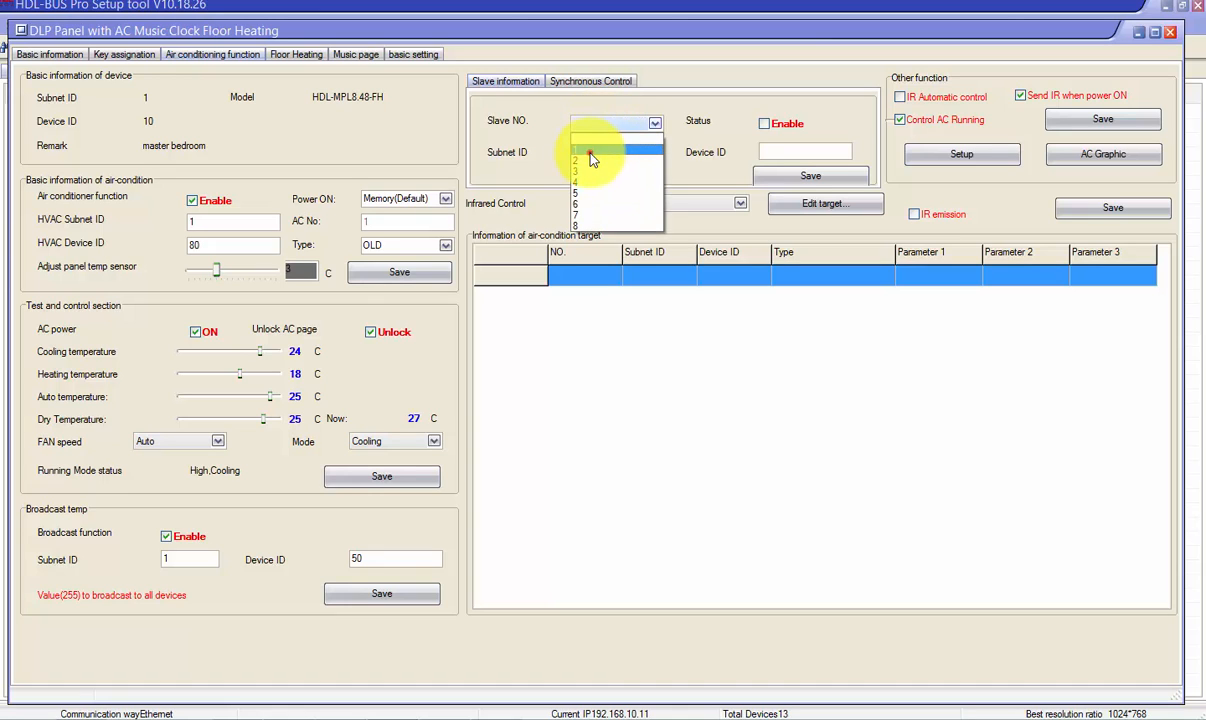
click(590, 150)
click(765, 123)
click(777, 153)
mouse_move(757, 159)
mouse_down()
mouse_move(783, 154)
mouse_move(761, 152)
mouse_up()
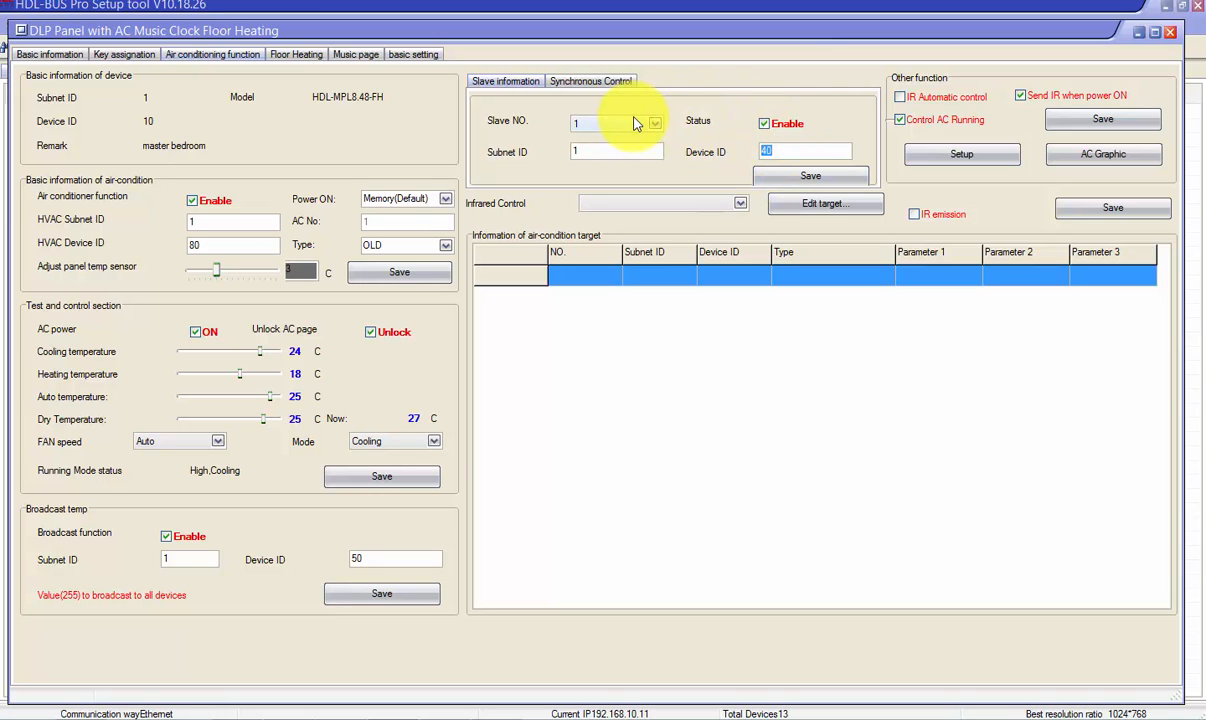
Save synchronous control of AC number 1 with device ID 11, and load the infrared control targets for Cooling-Auto.
click(588, 83)
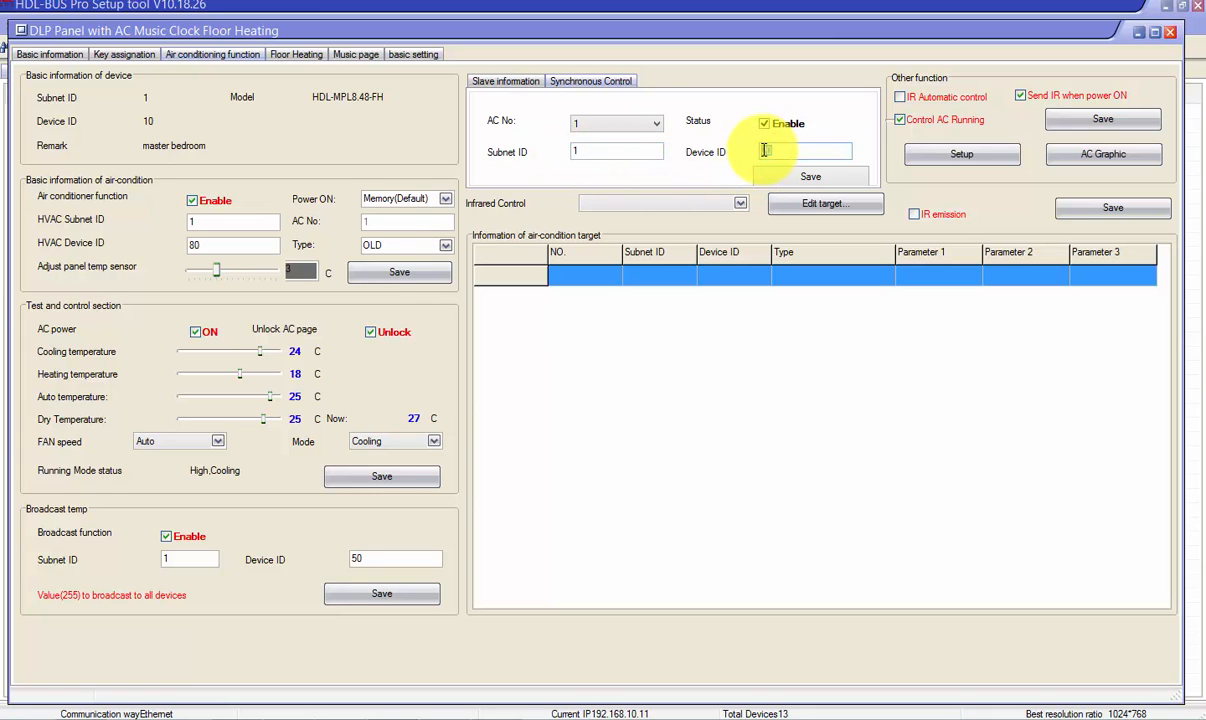
text(11)
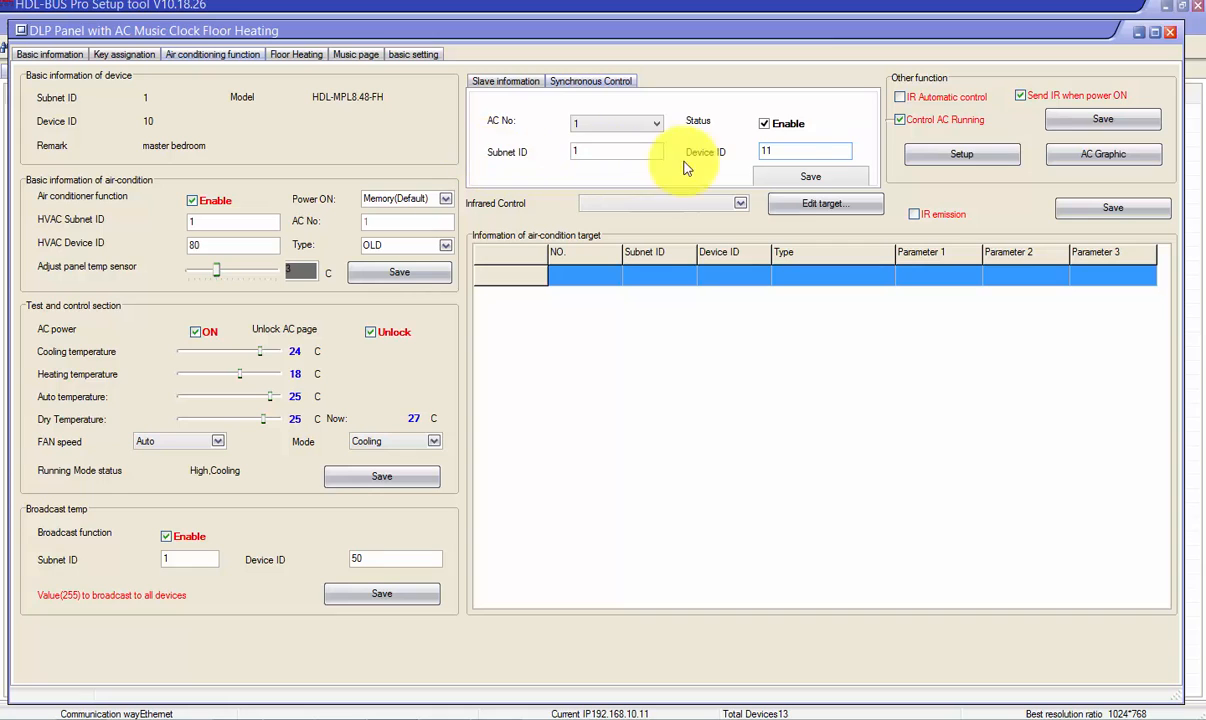
click(793, 177)
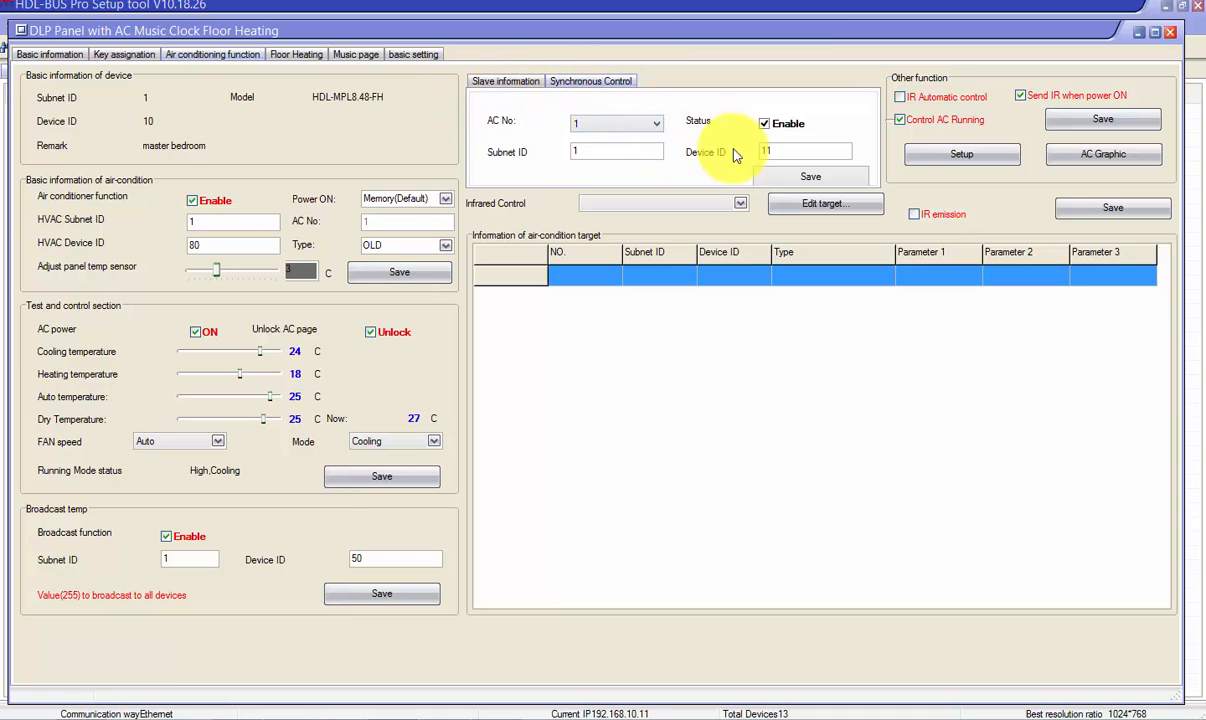
click(724, 206)
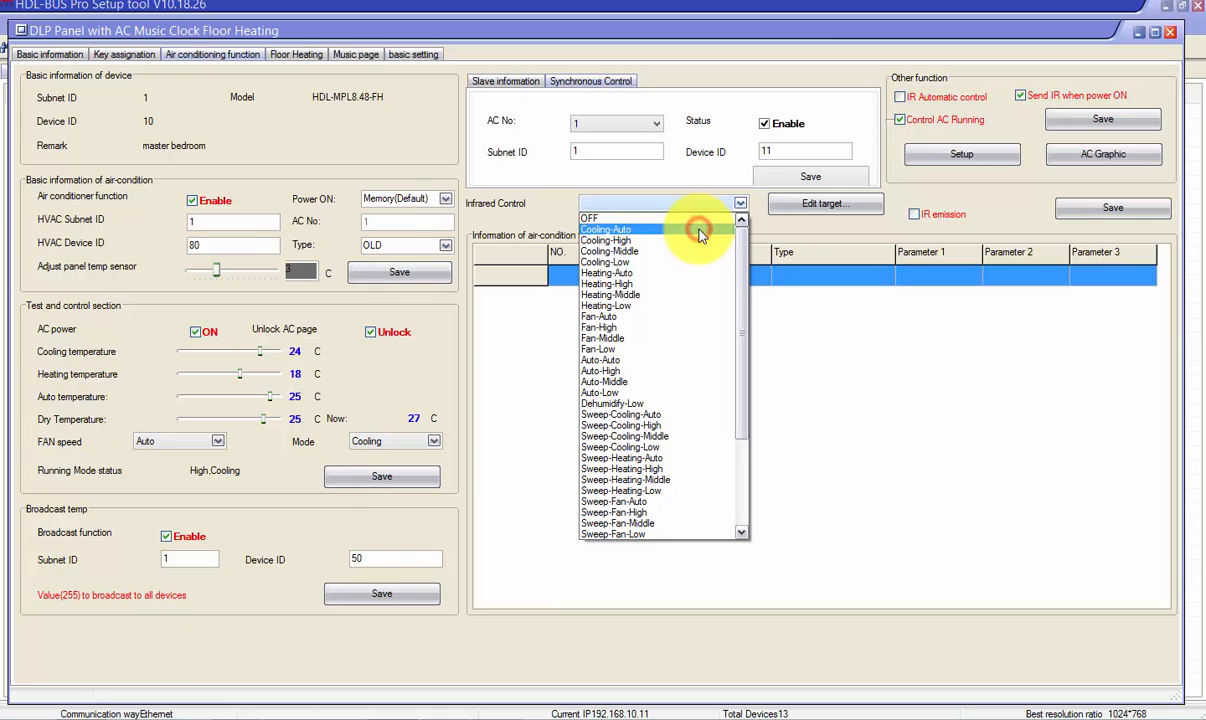
click(699, 231)
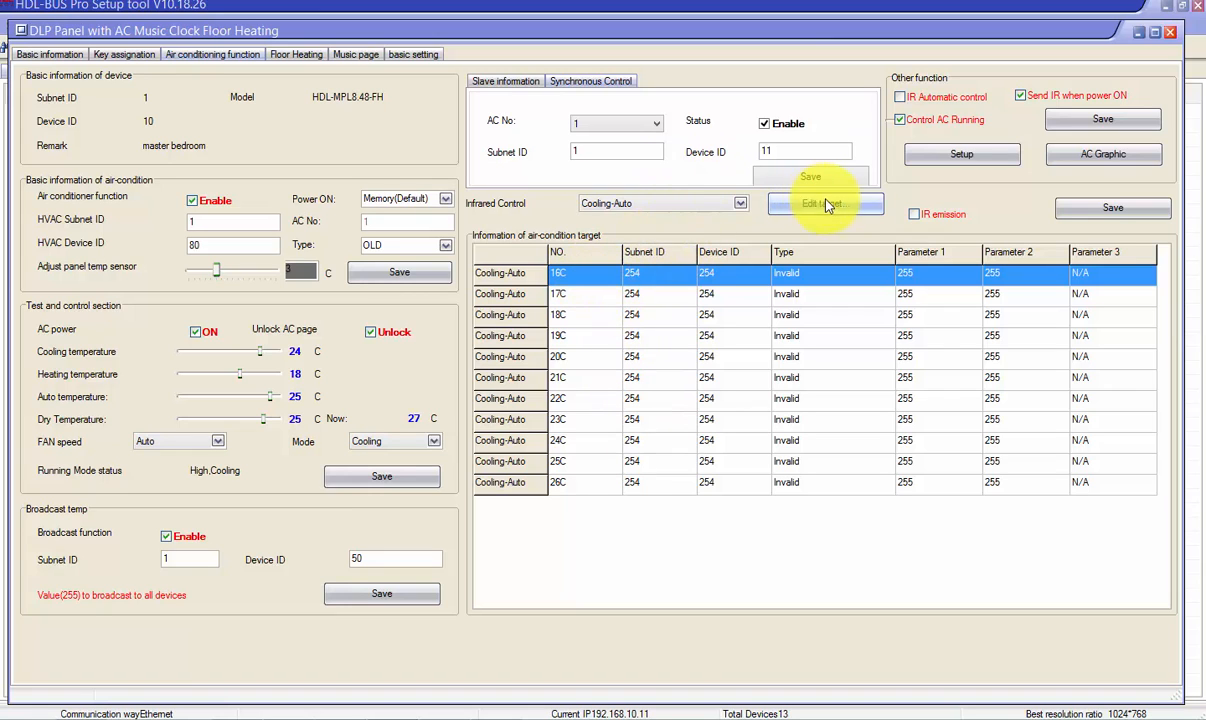
Open the air-condition setup and disable the High, Medium and Low fan speeds, leaving only Auto.
click(957, 155)
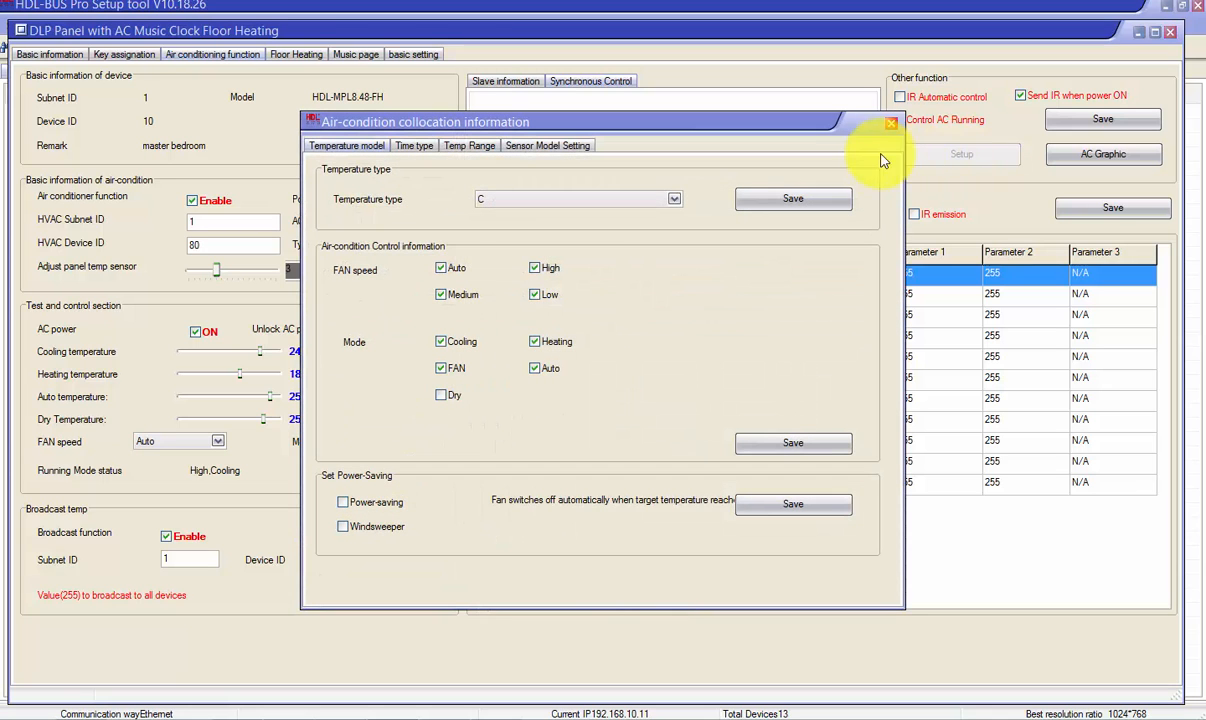
click(447, 294)
click(535, 294)
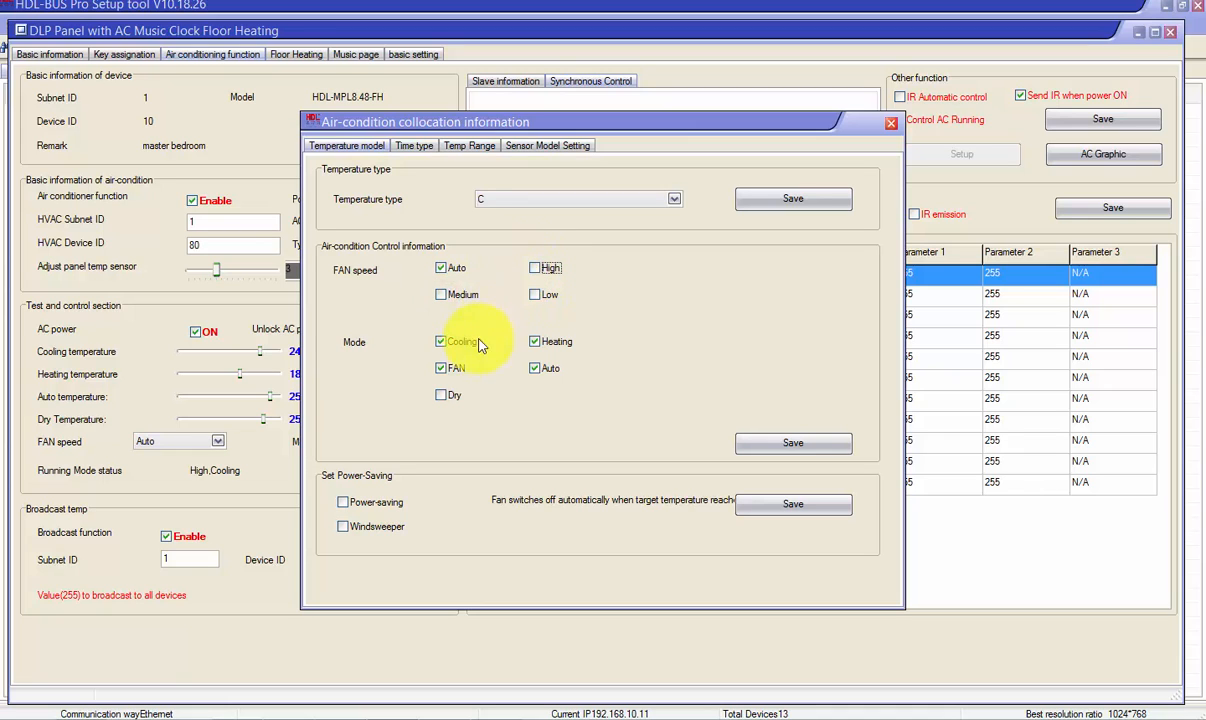
Disable the Cooling mode in the air-condition control information, keeping FAN, Heating and Auto enabled.
click(443, 369)
click(536, 344)
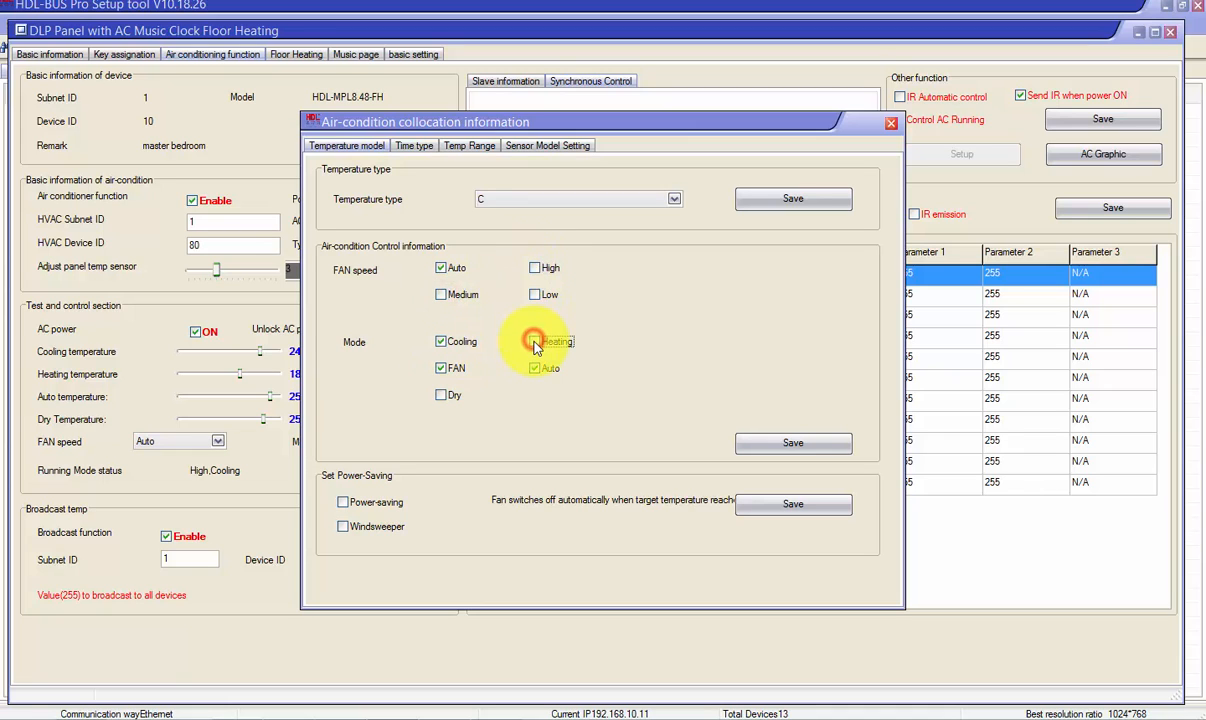
click(537, 343)
click(441, 342)
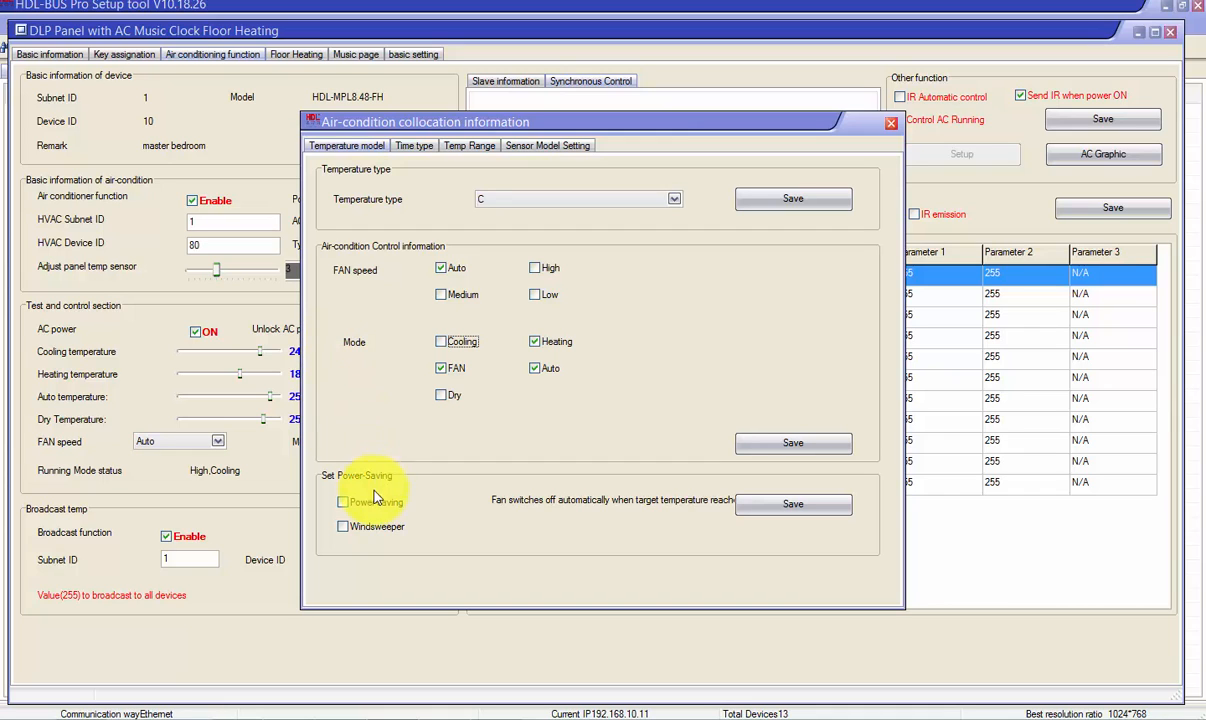
click(441, 370)
Try the power-saving option on and off and look through the temperature types, choosing C.
click(345, 503)
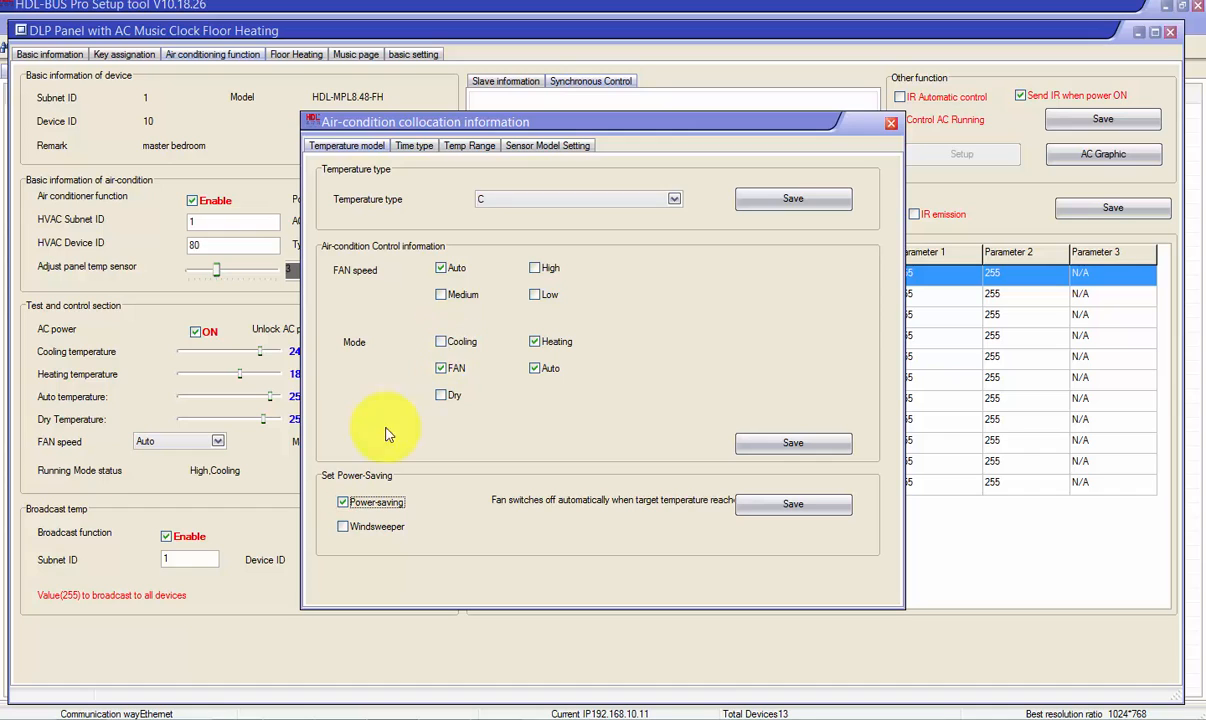
click(358, 503)
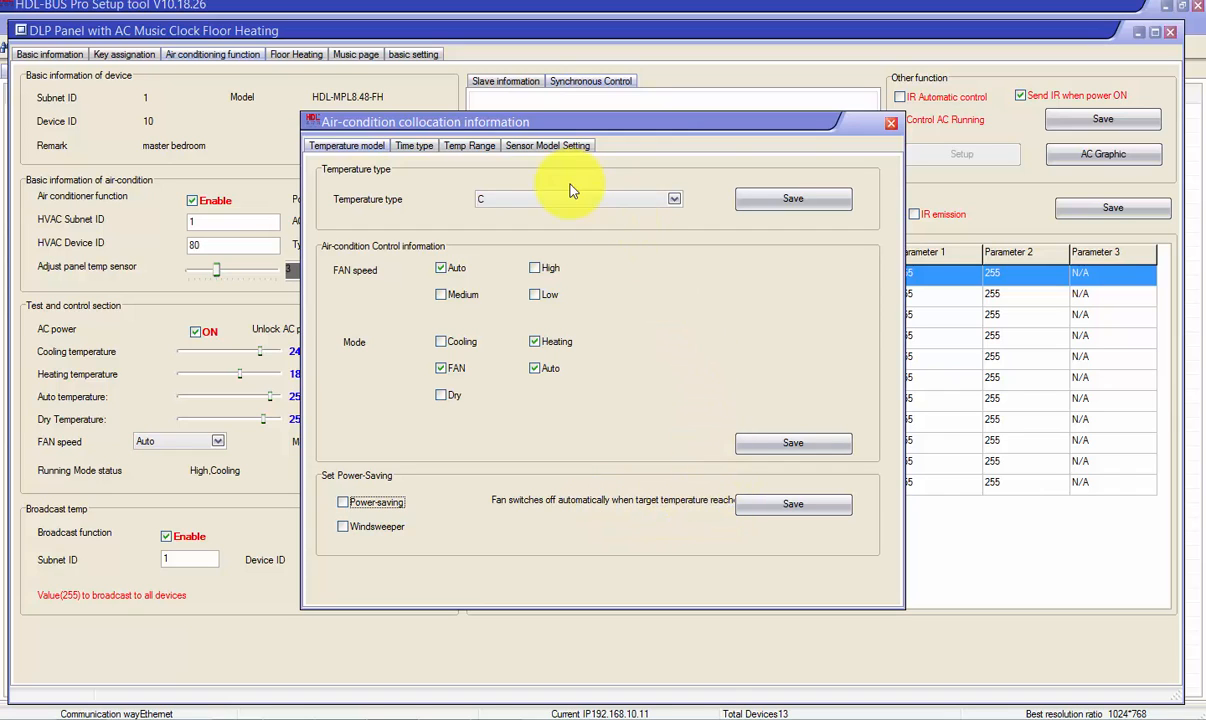
click(487, 197)
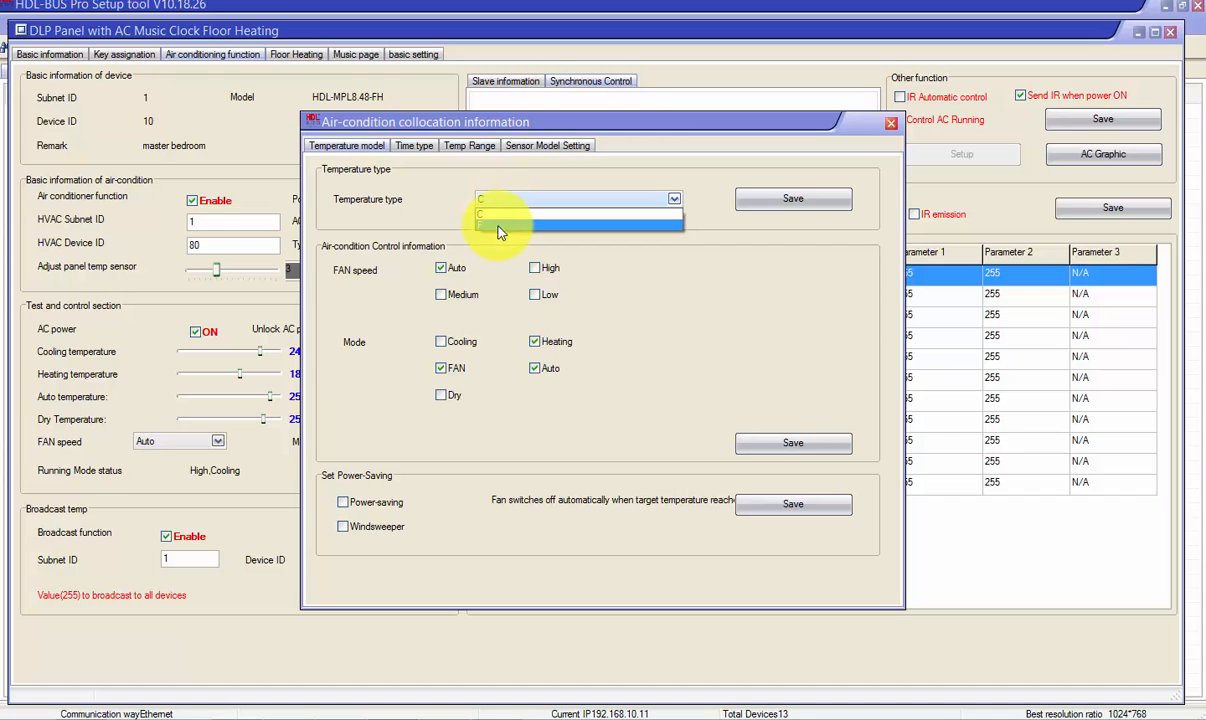
click(488, 213)
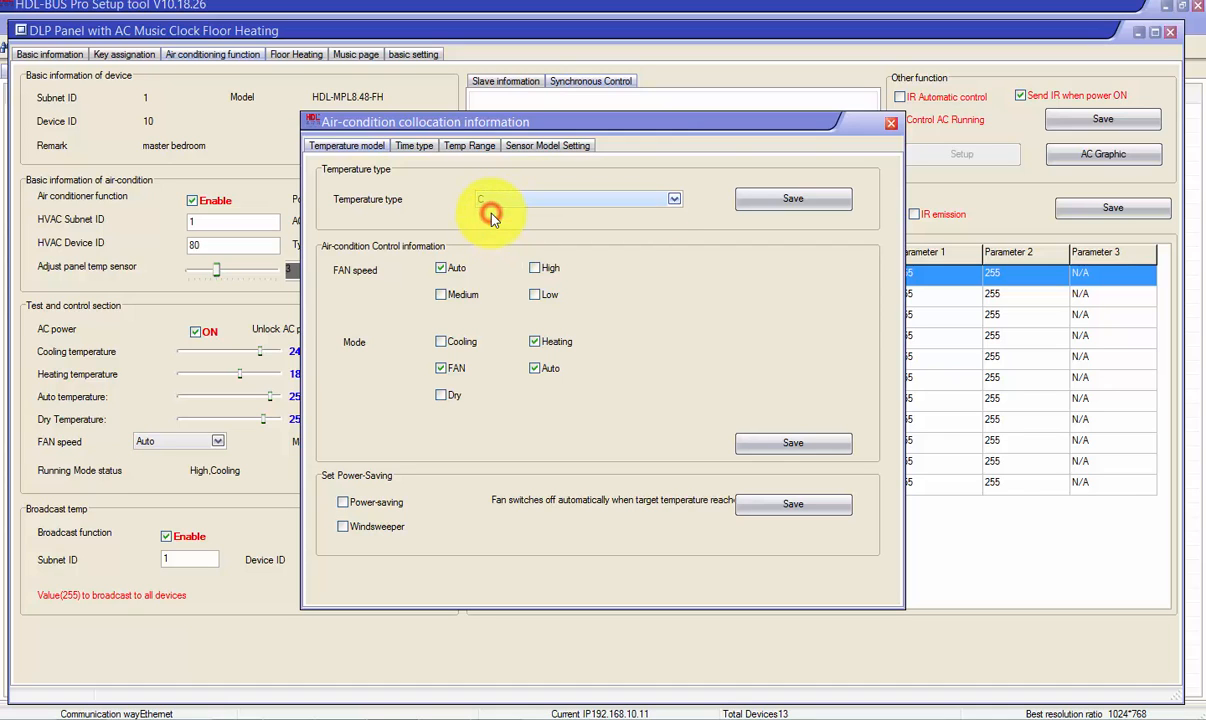
Try the 12 hour mode and other date formats in the time type settings, returning to 24 hour mode and Year/Month/Day.
click(413, 147)
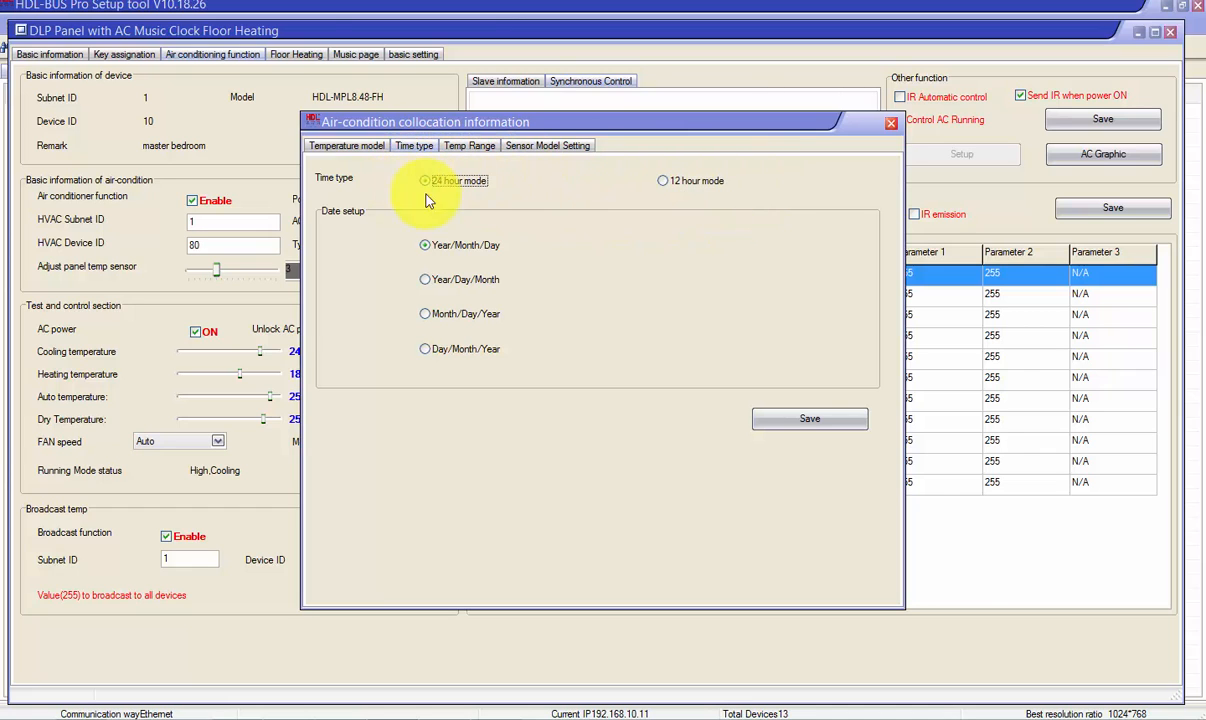
click(661, 181)
click(425, 180)
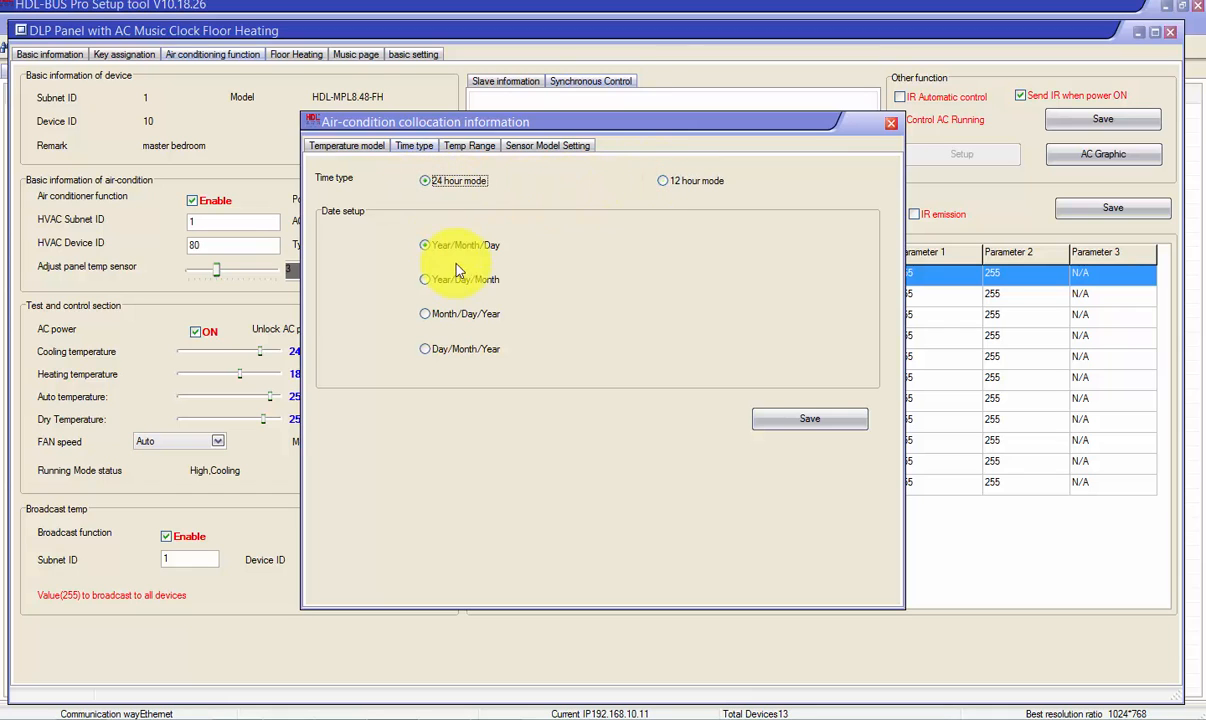
click(425, 280)
click(425, 314)
click(425, 245)
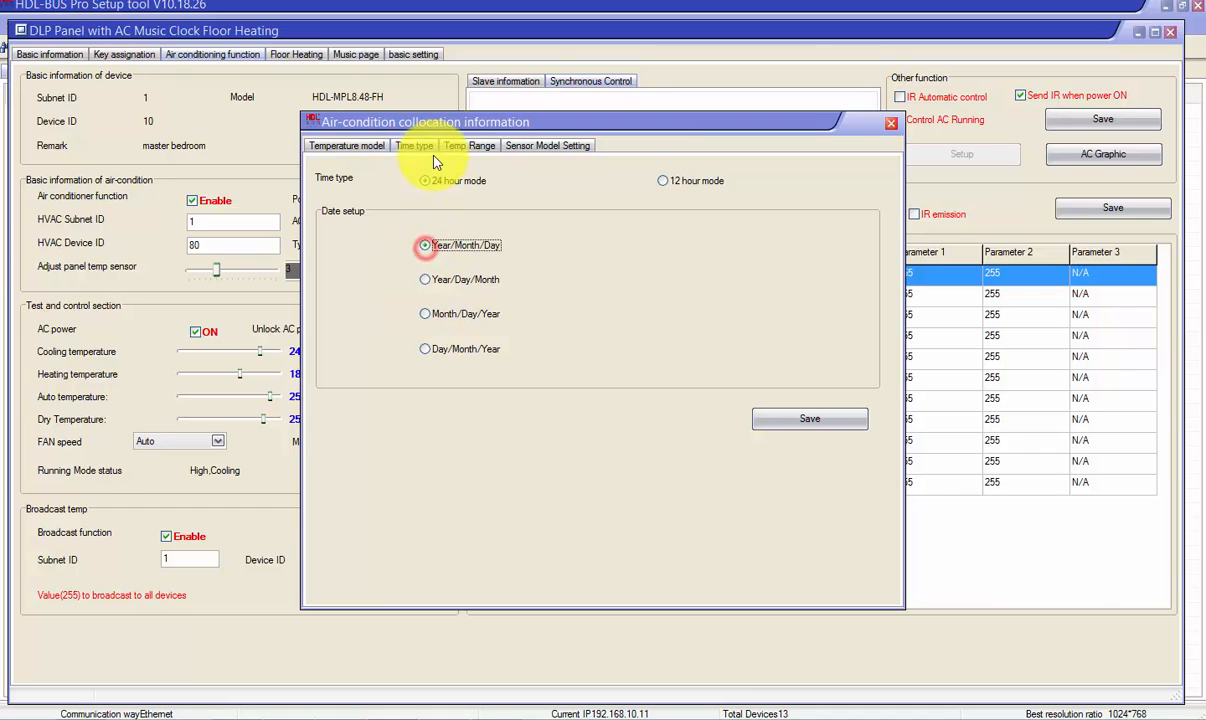
Set the cooling temperature range to a low limit of 18 C and a high limit of 28 C.
click(469, 146)
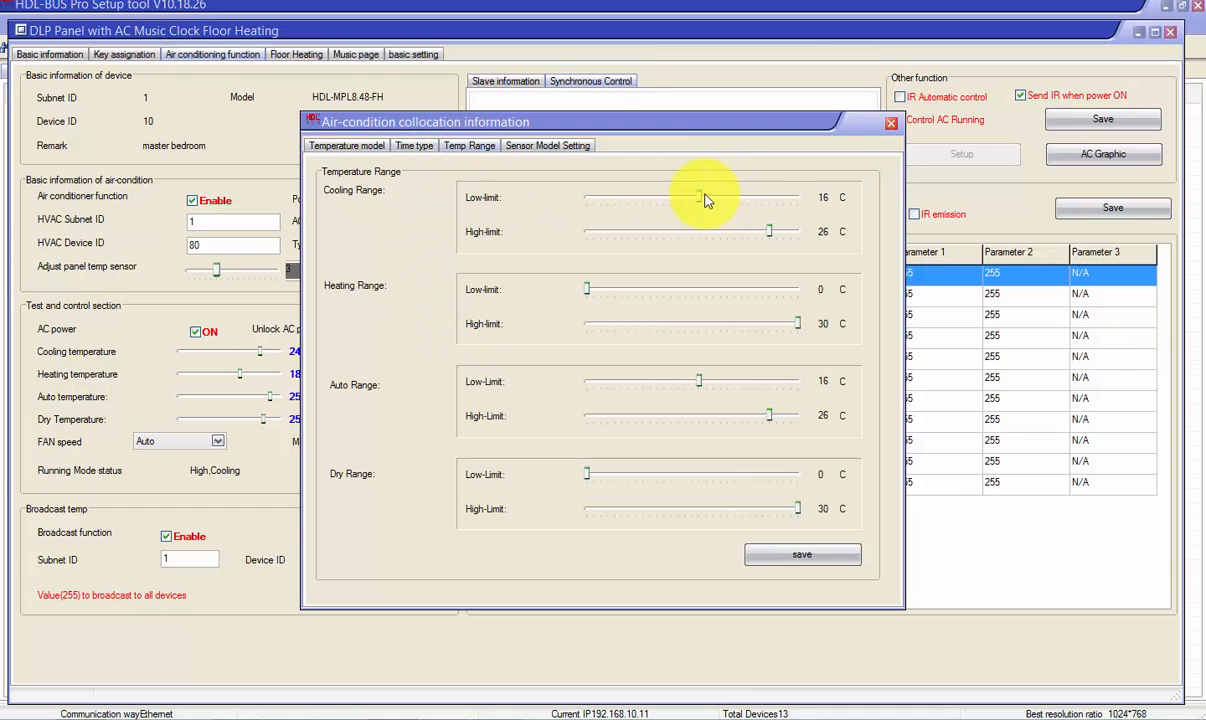
drag(698, 198, 786, 234)
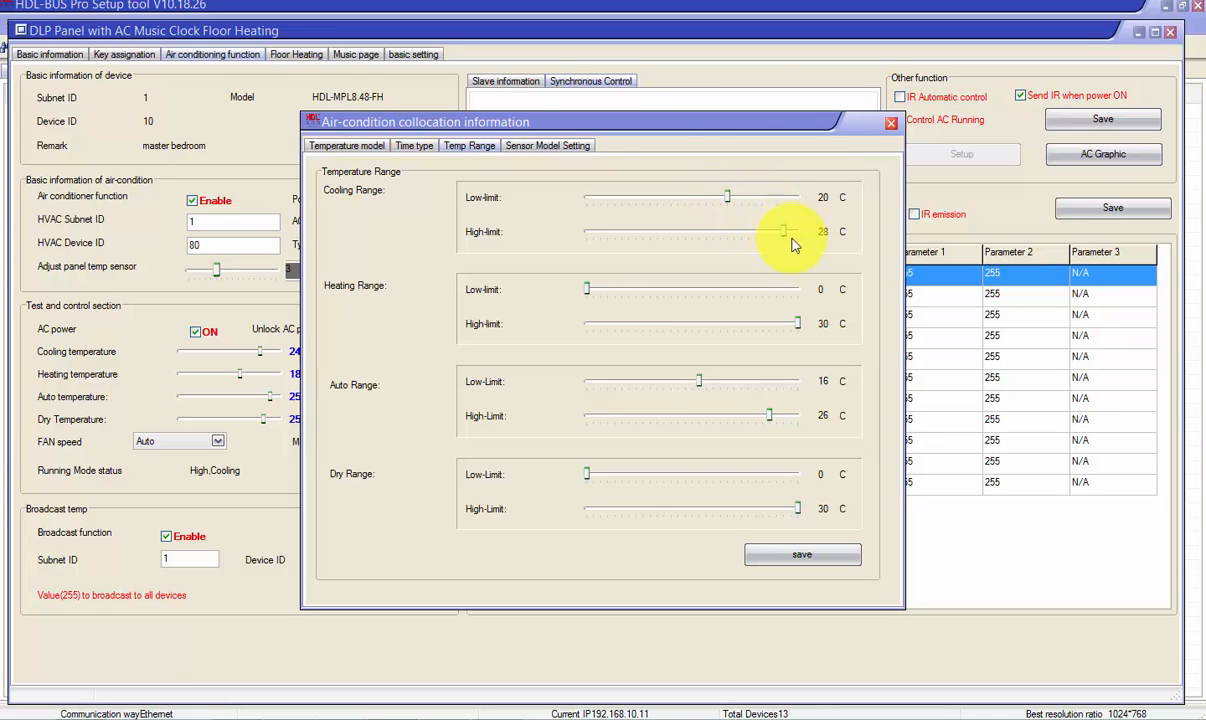
drag(726, 199, 713, 197)
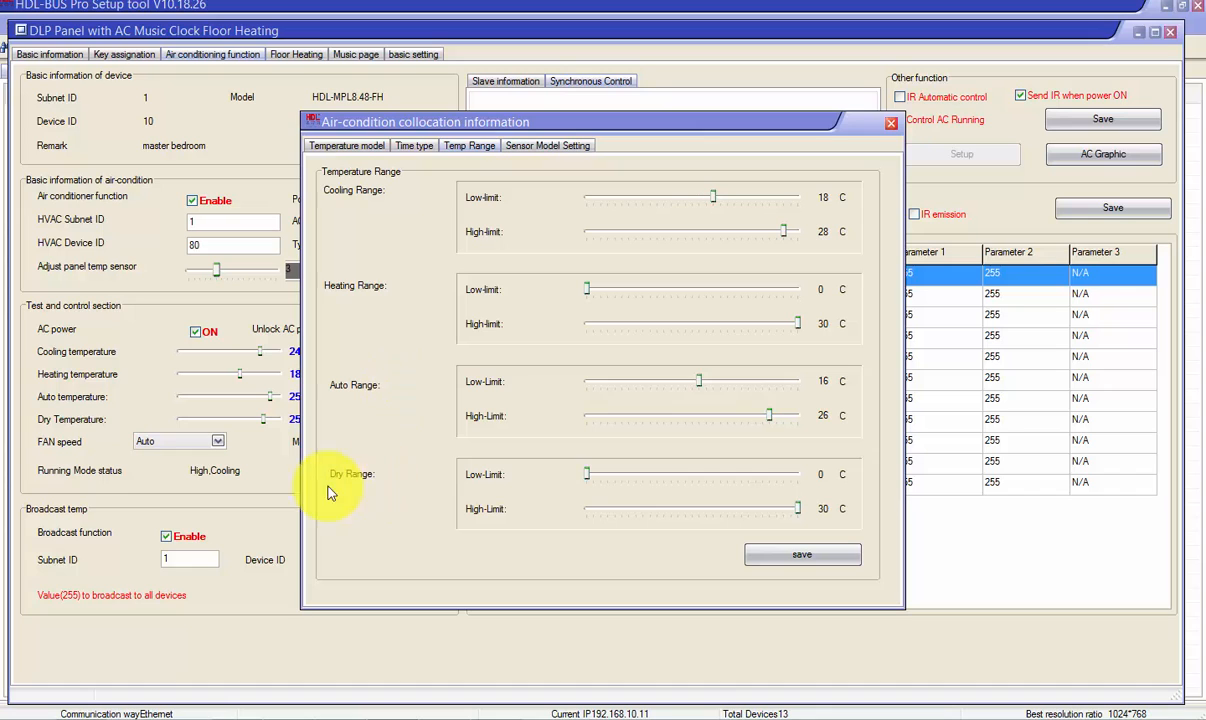
Set the auto temperature range to 20–28 C and the heating temperature range to 15–27 C.
click(705, 384)
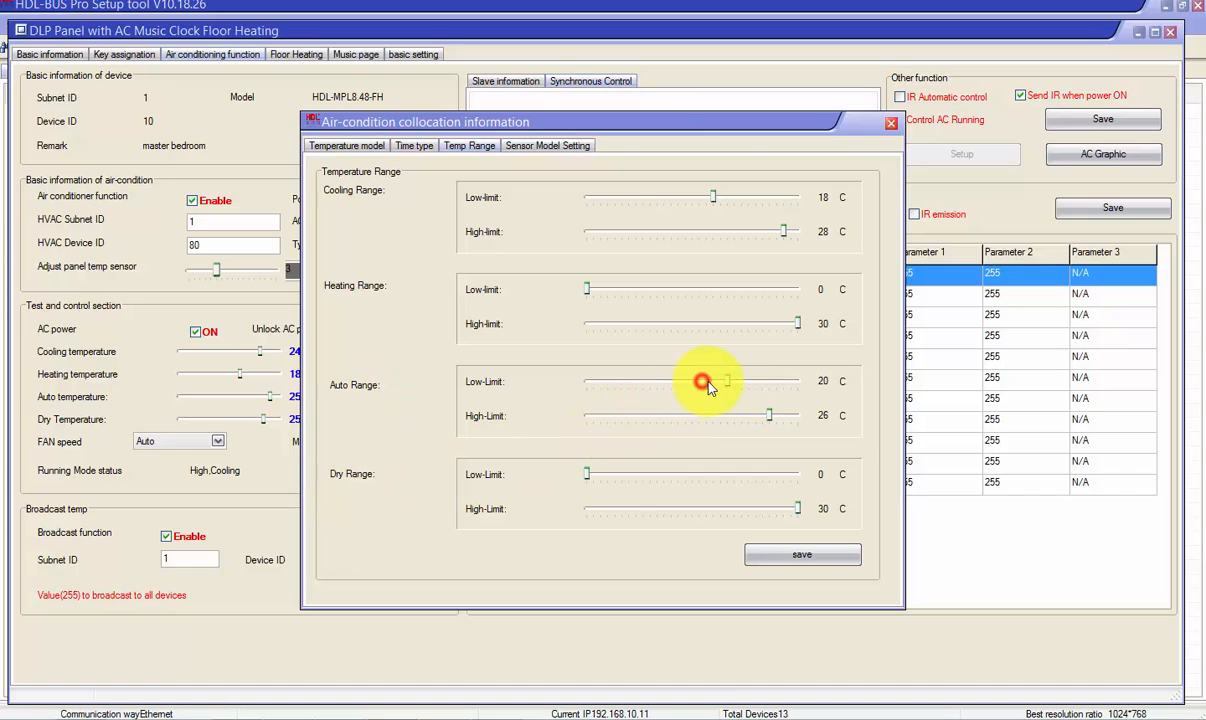
drag(770, 415, 784, 418)
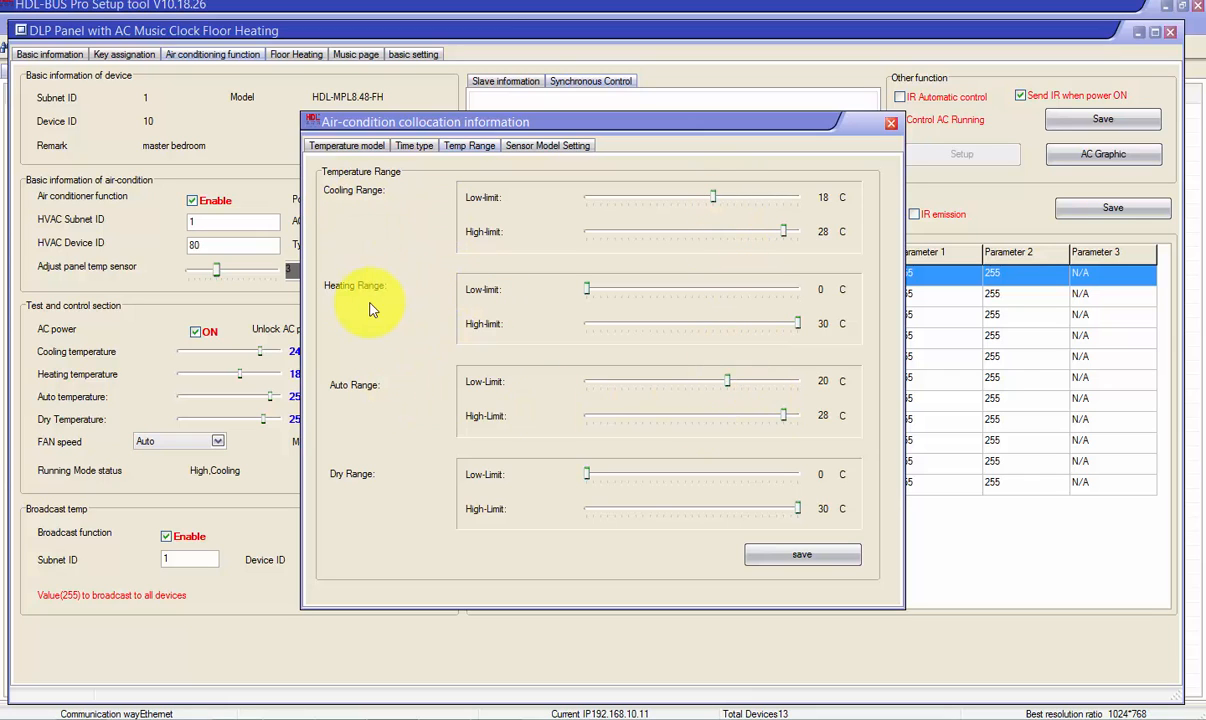
drag(679, 293, 700, 290)
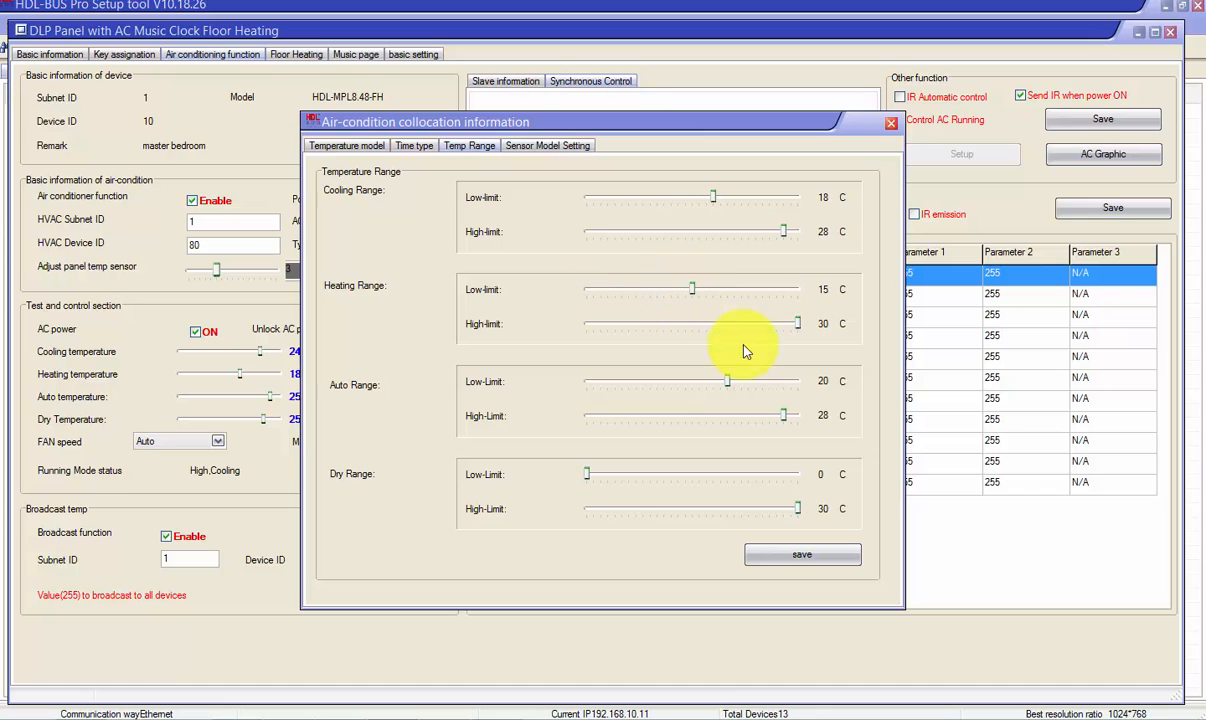
drag(797, 323, 780, 322)
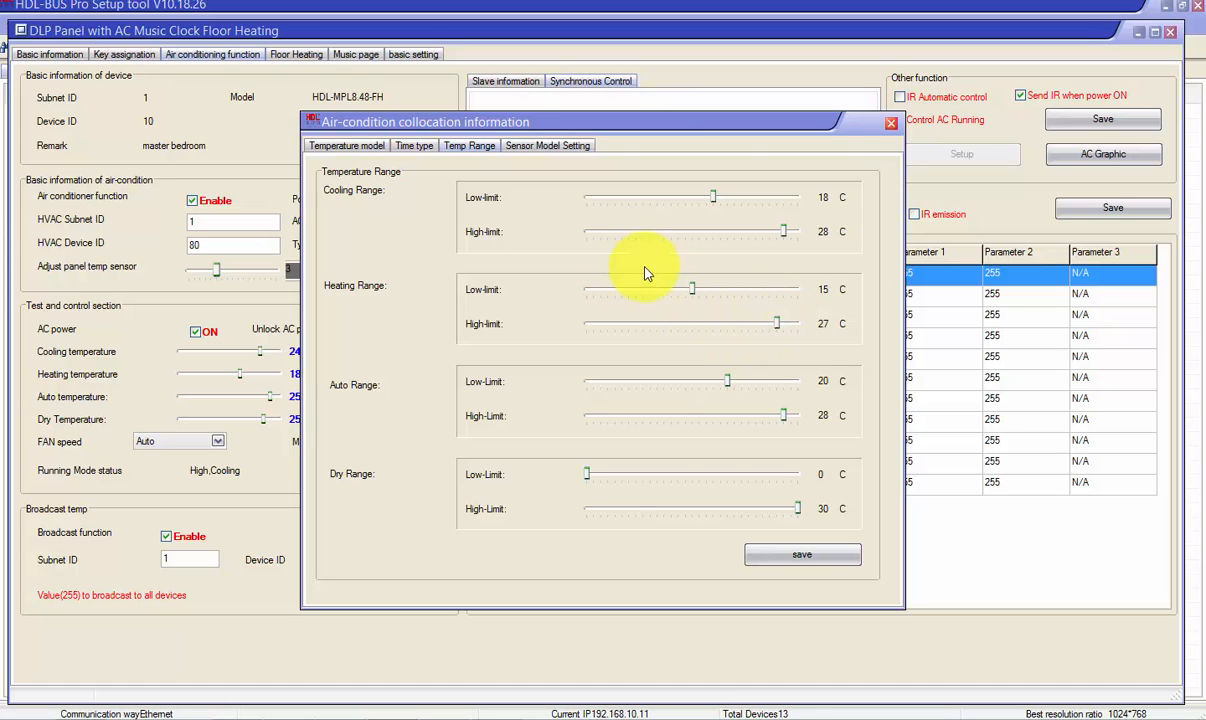
Try the outdoor sensor reference in the sensor model settings and look through the mode options for Sensor 1.
click(541, 147)
click(389, 212)
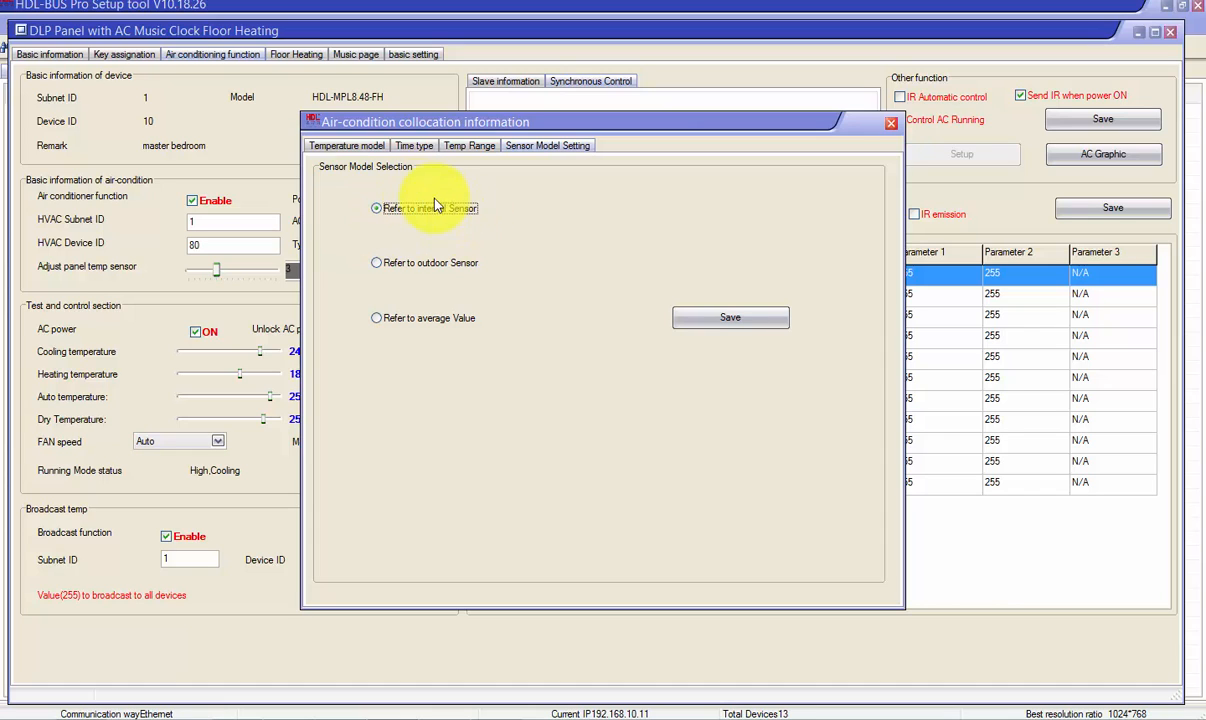
click(377, 264)
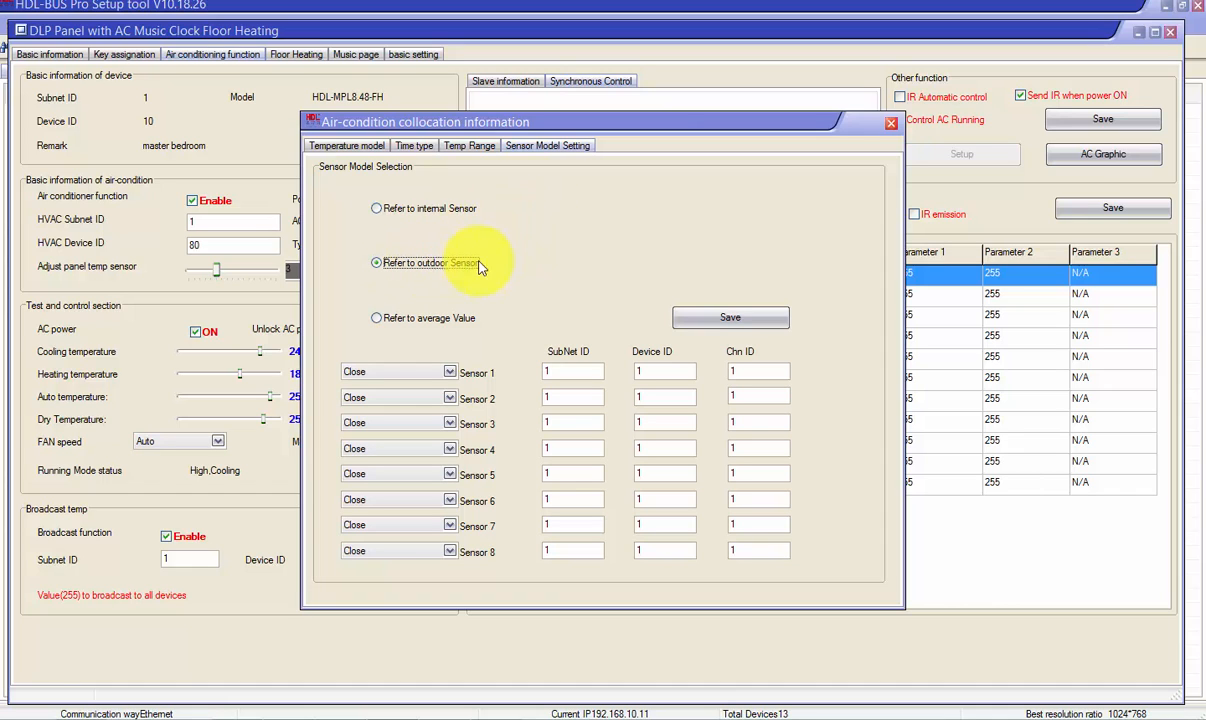
click(556, 371)
double_click(646, 371)
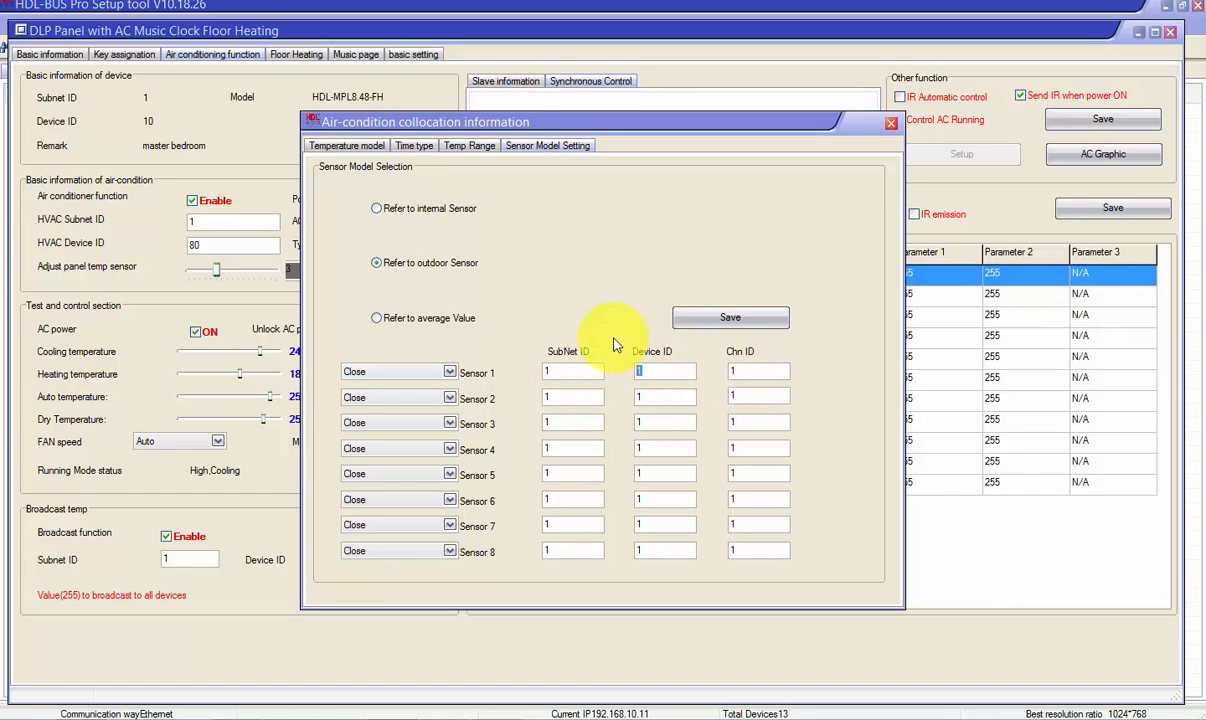
click(449, 372)
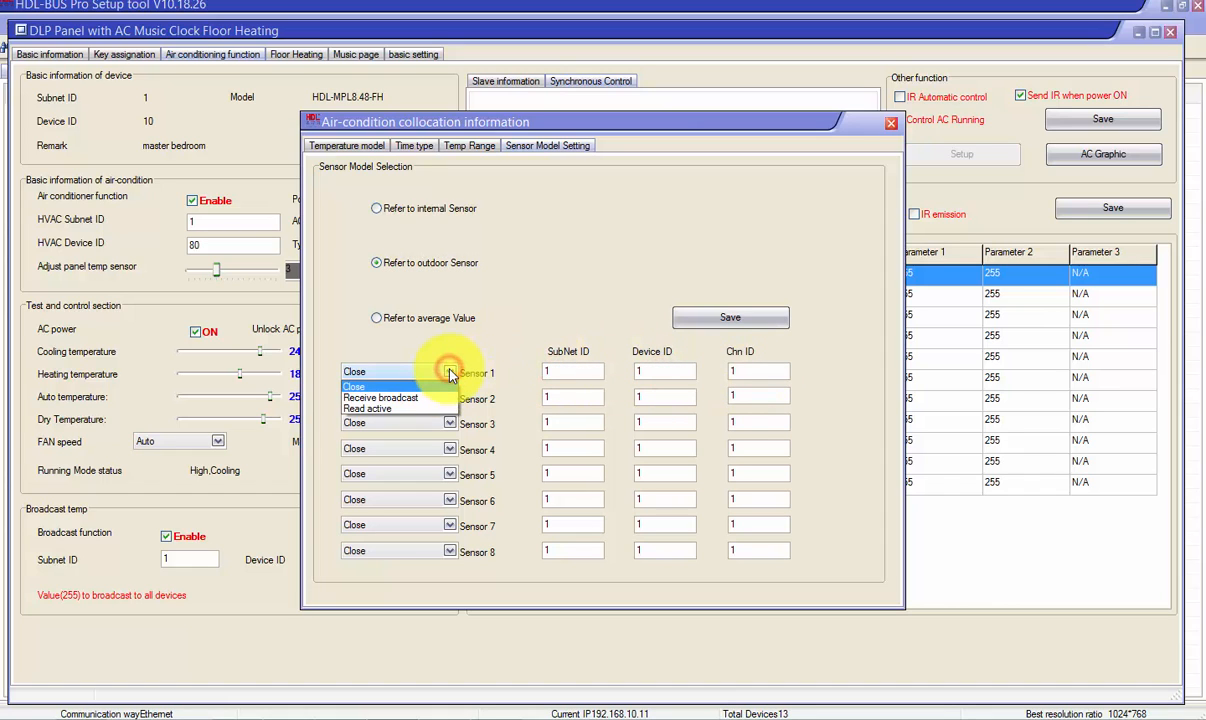
click(520, 322)
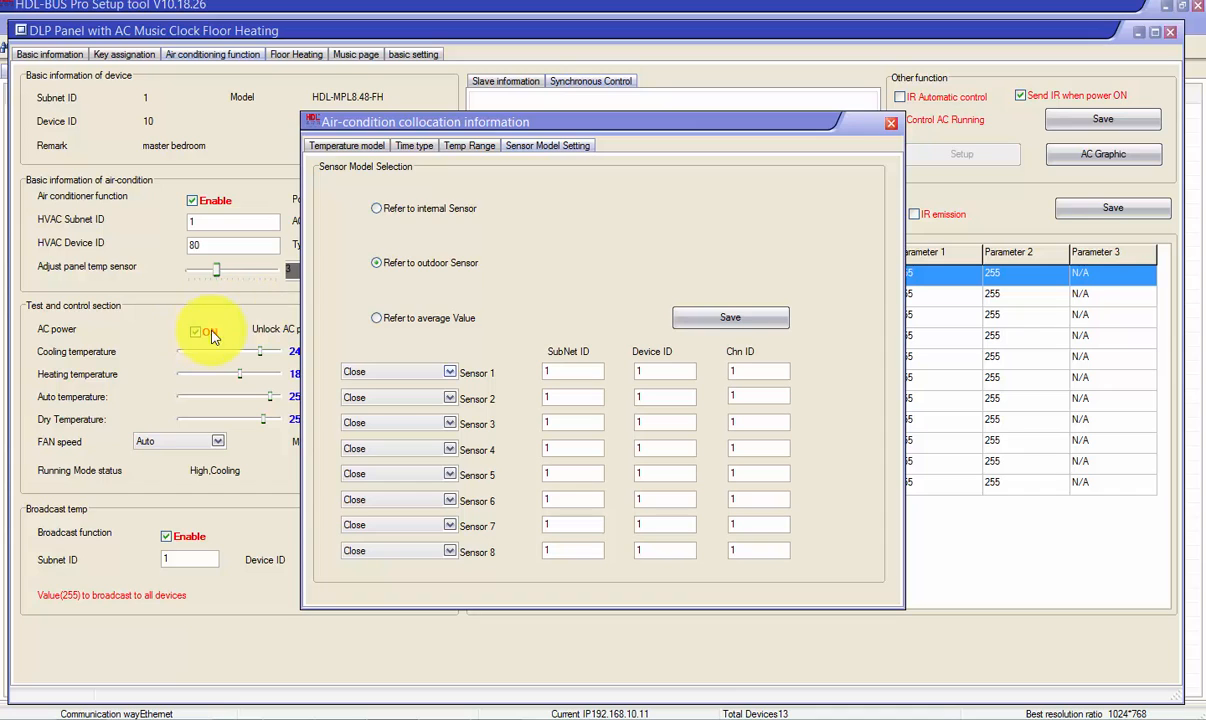
Set the sensor model to Refer to average Value and save it.
click(376, 320)
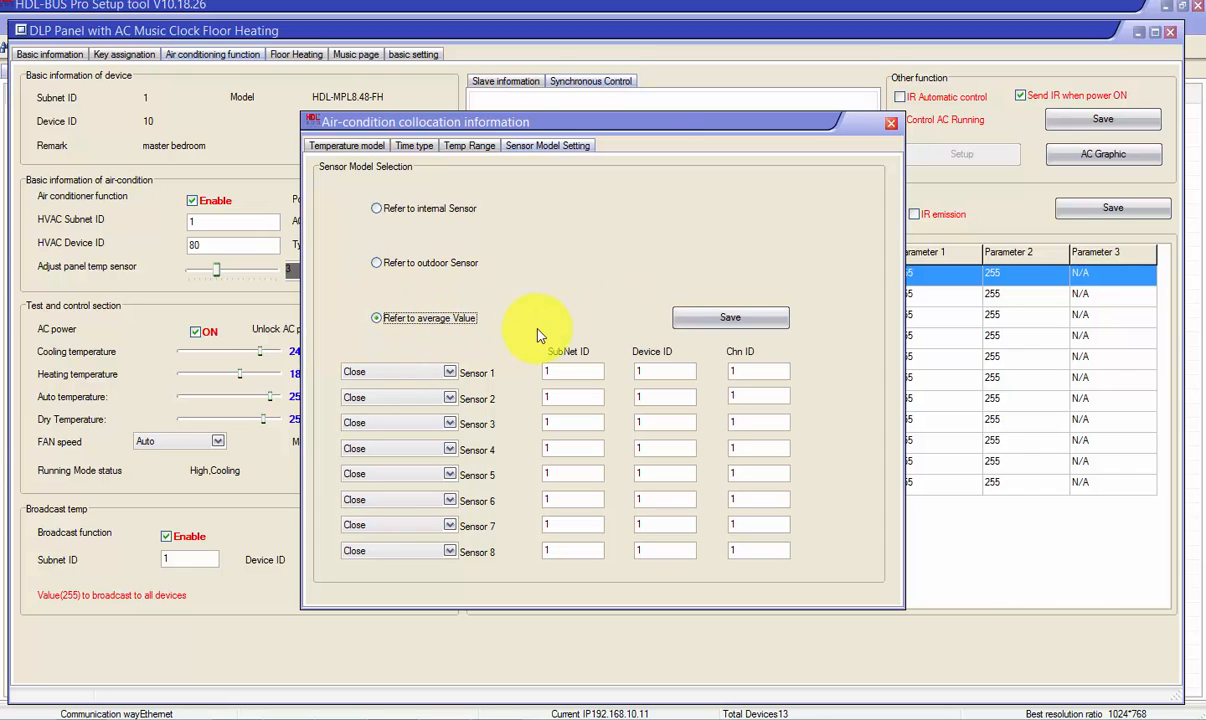
click(698, 318)
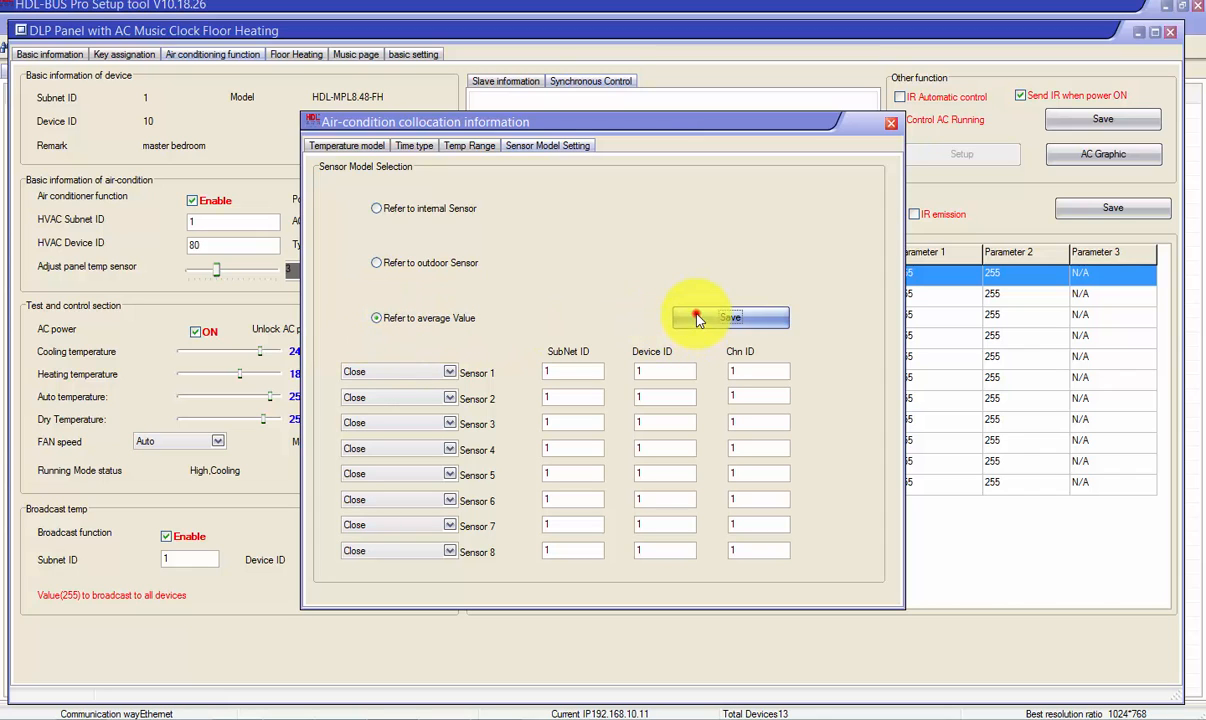
click(706, 424)
Set the sensor model to Refer to internal Sensor, save it and close the air-condition collocation information window.
click(378, 208)
click(728, 318)
click(708, 422)
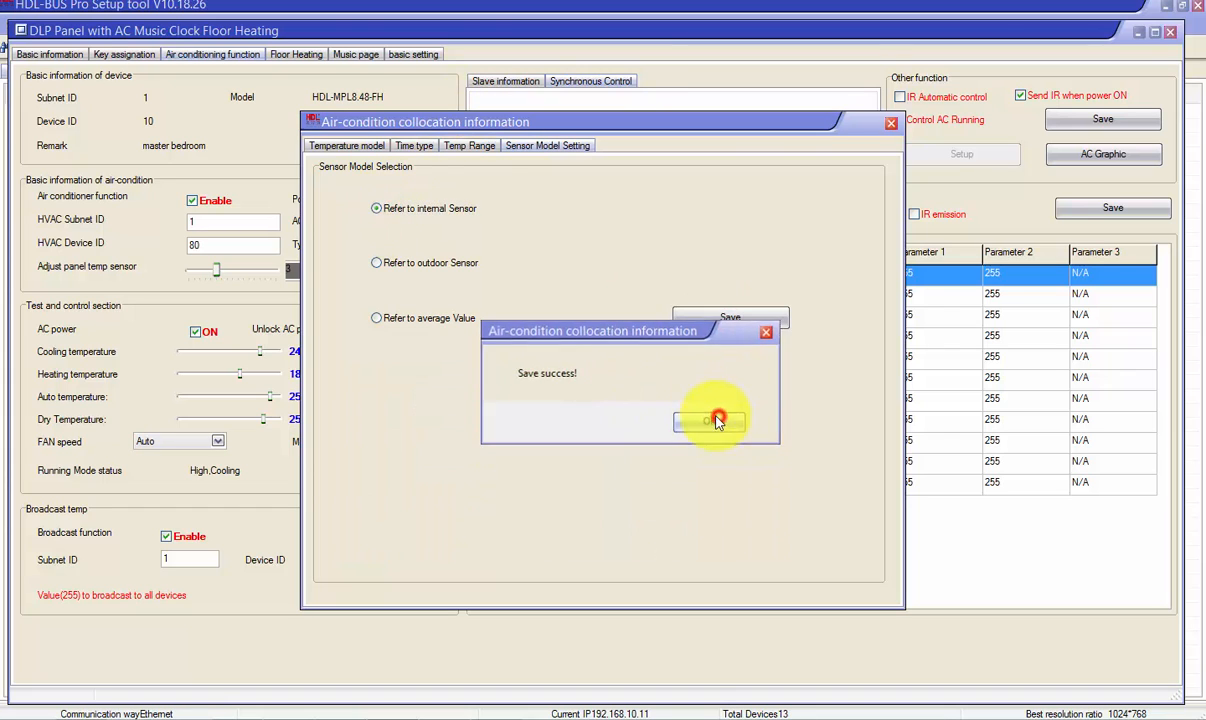
click(893, 125)
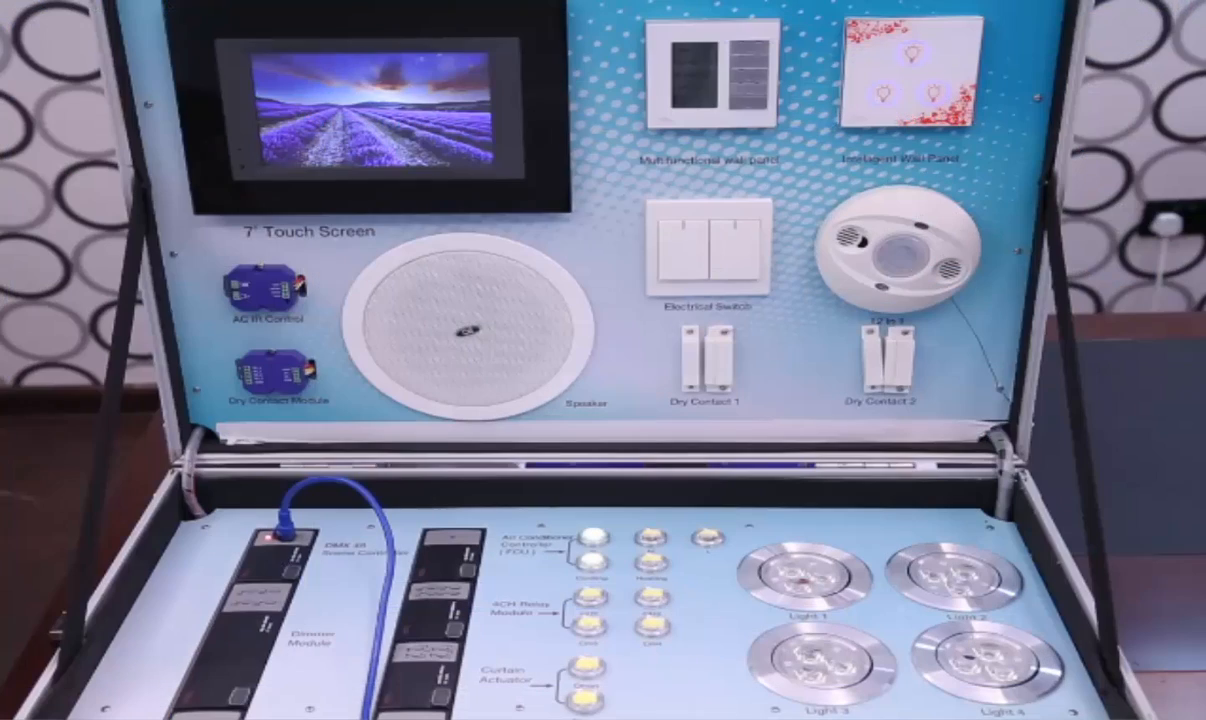